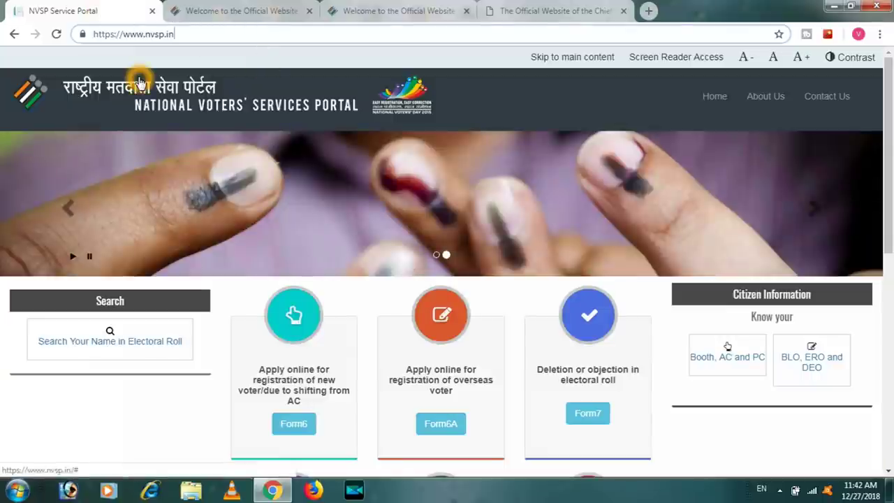
# Switch to the Telangana Chief Electoral Officer site (ceotelangana.nic.in) tab
pyautogui.click(246, 11)
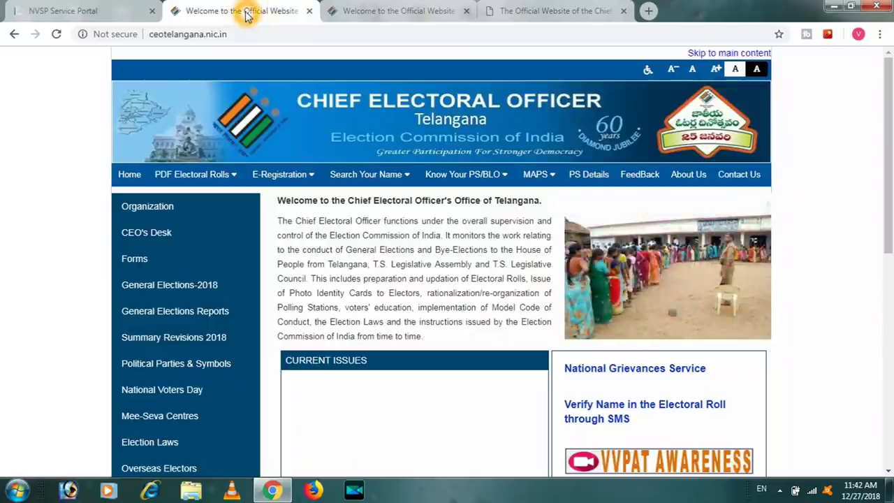
# Back on the NVSP home page, open Form 6 under 'Apply online for registration of new voter'
pyautogui.click(62, 10)
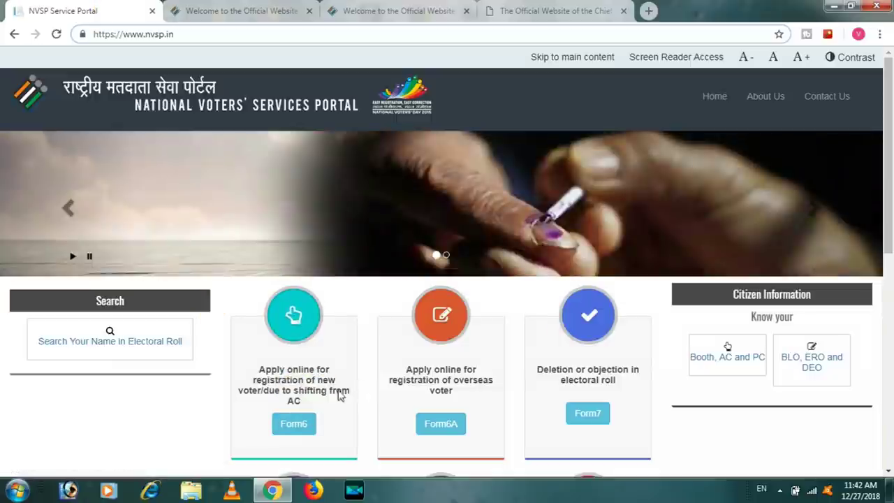
pyautogui.click(272, 369)
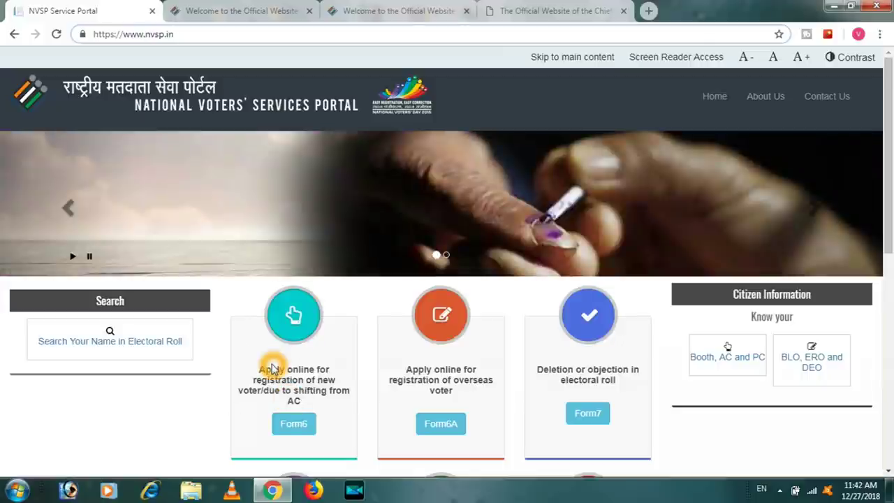
pyautogui.click(277, 399)
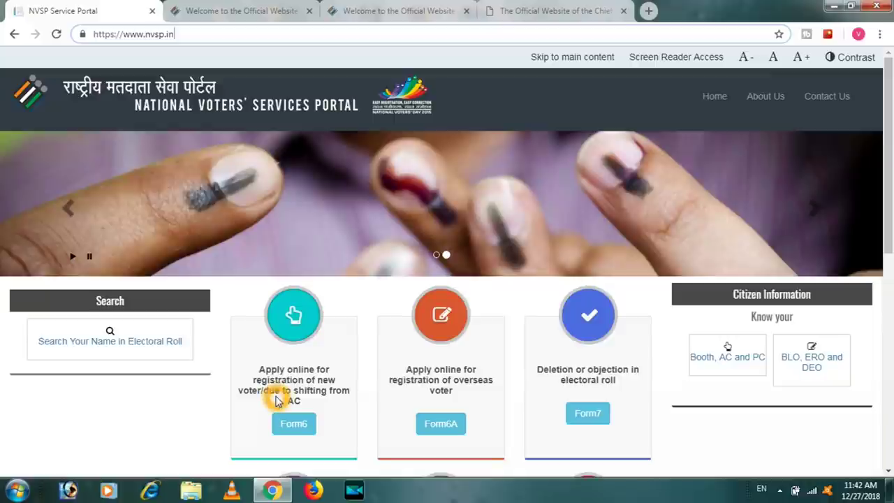
pyautogui.click(343, 391)
pyautogui.click(312, 408)
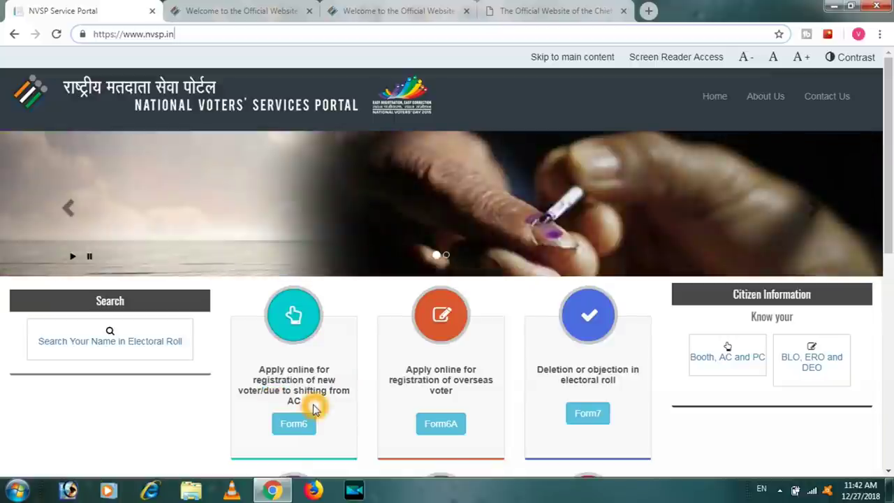
pyautogui.click(295, 373)
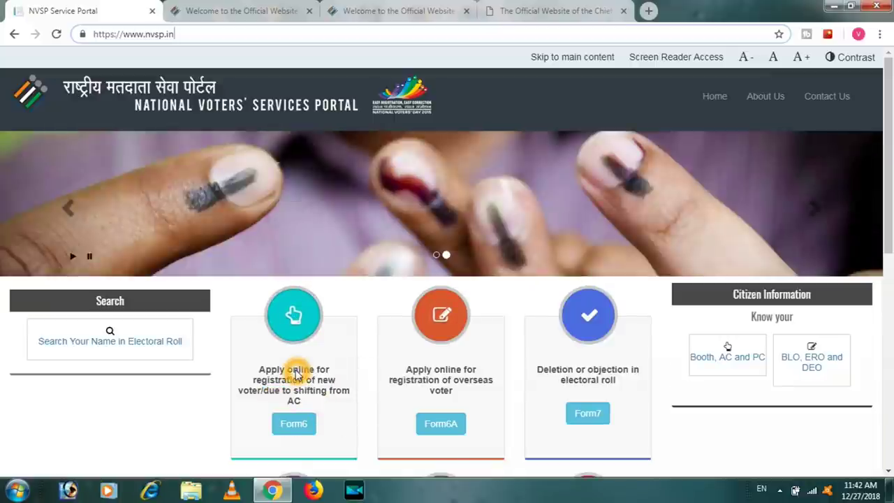
pyautogui.click(294, 403)
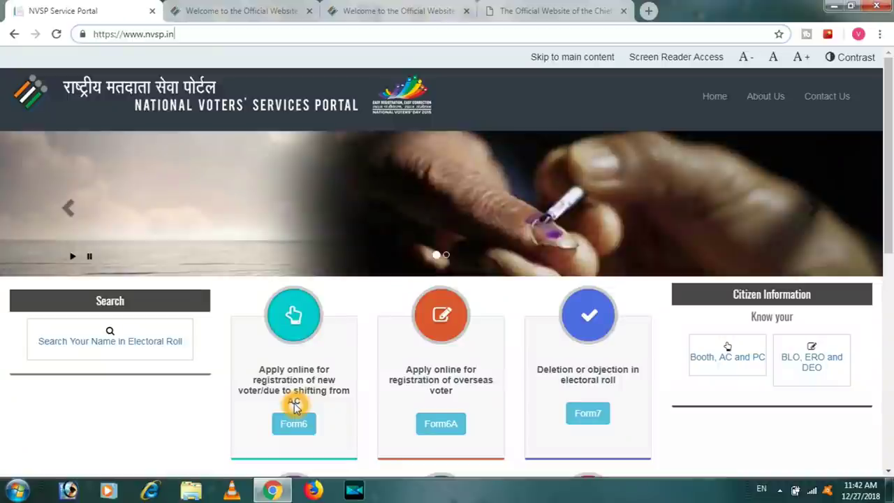
pyautogui.click(266, 380)
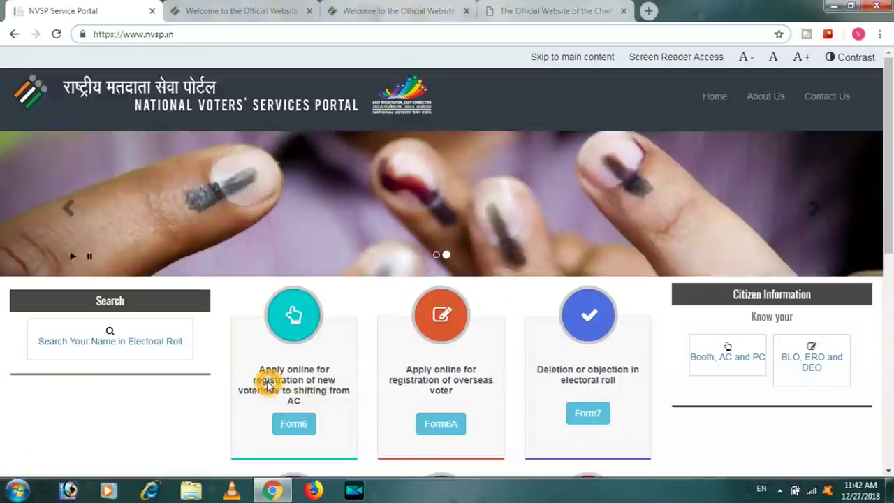
pyautogui.click(299, 432)
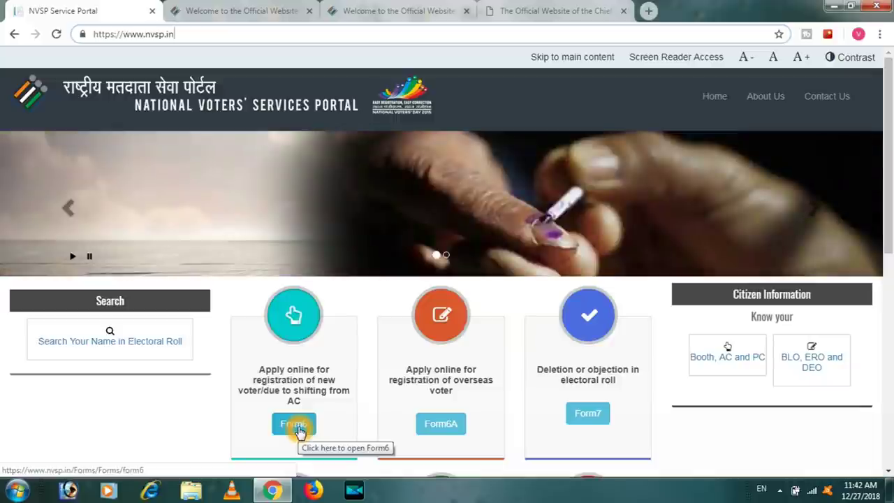
pyautogui.click(297, 428)
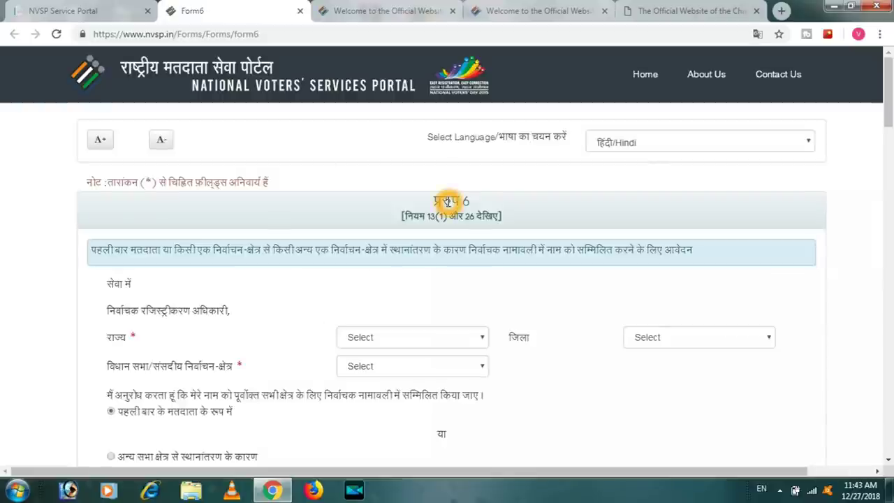
# Change the Form 6 page language from Hindi to English and return to the top
pyautogui.click(651, 151)
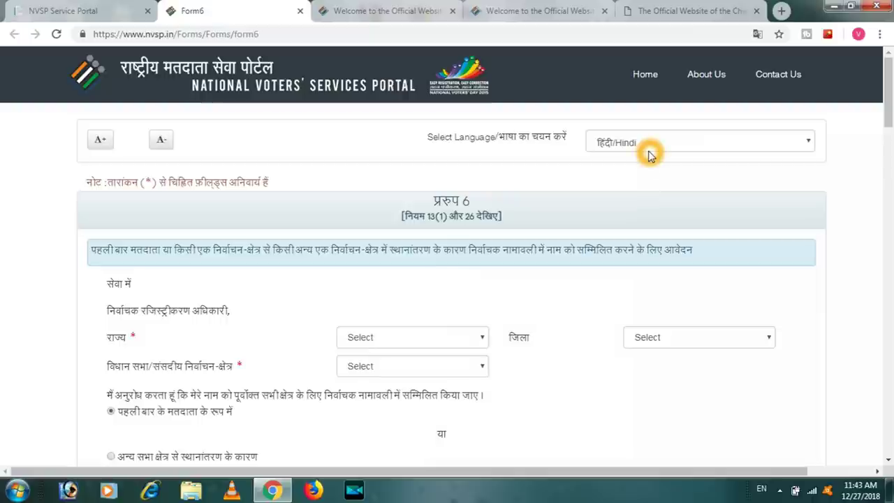
pyautogui.click(705, 138)
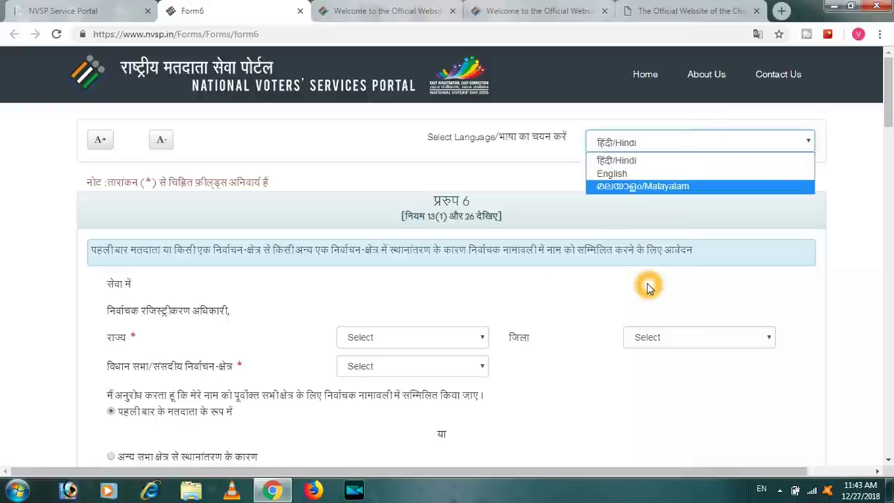
pyautogui.click(618, 174)
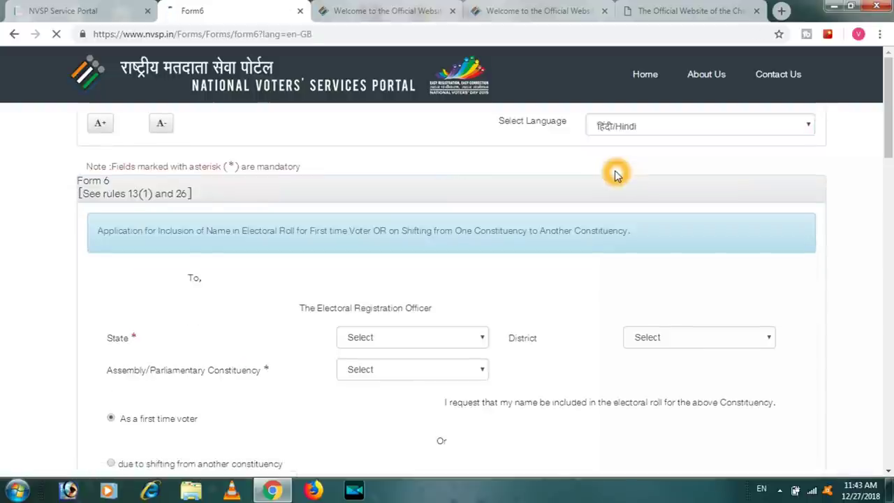
pyautogui.scroll(-5, 885, 143)
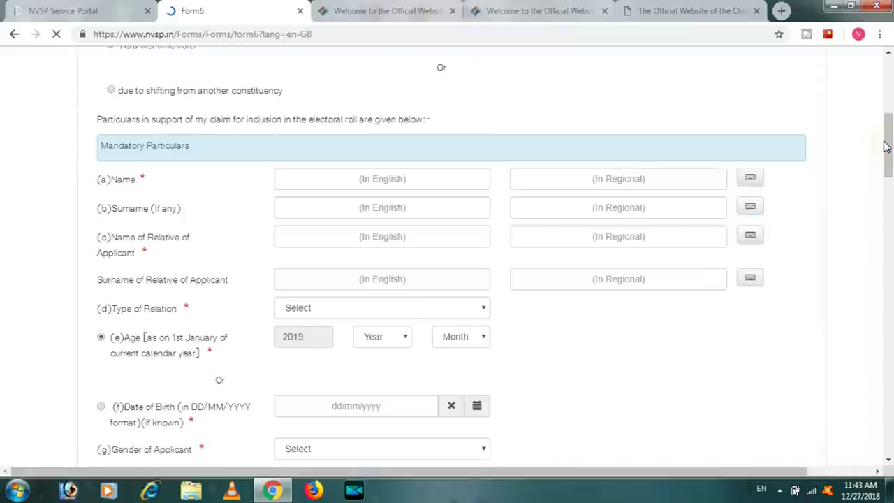
pyautogui.moveTo(885, 147); pyautogui.dragTo(886, 83)
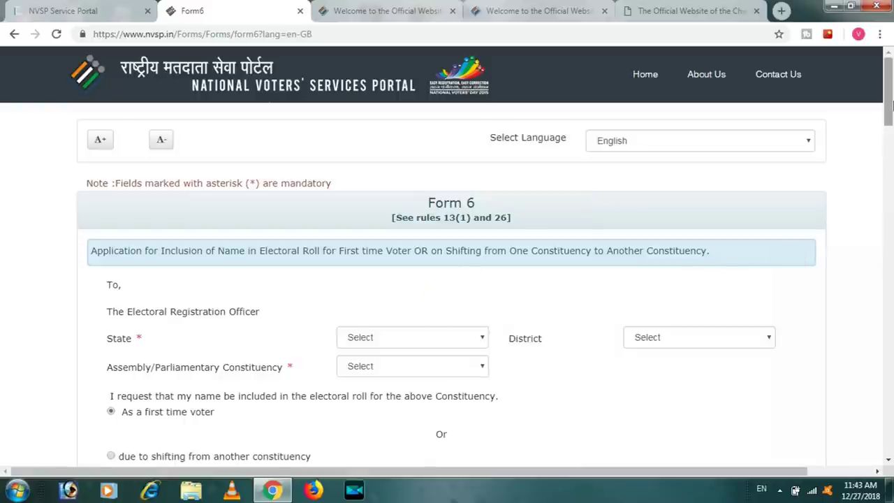
# Select the 'due to shifting from another constituency' option and open the State list
pyautogui.scroll(-2, 488, 137)
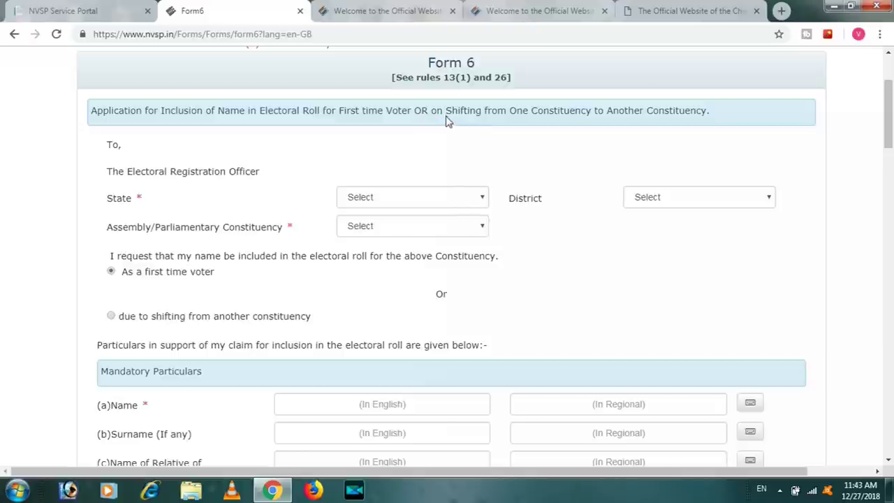
pyautogui.click(429, 123)
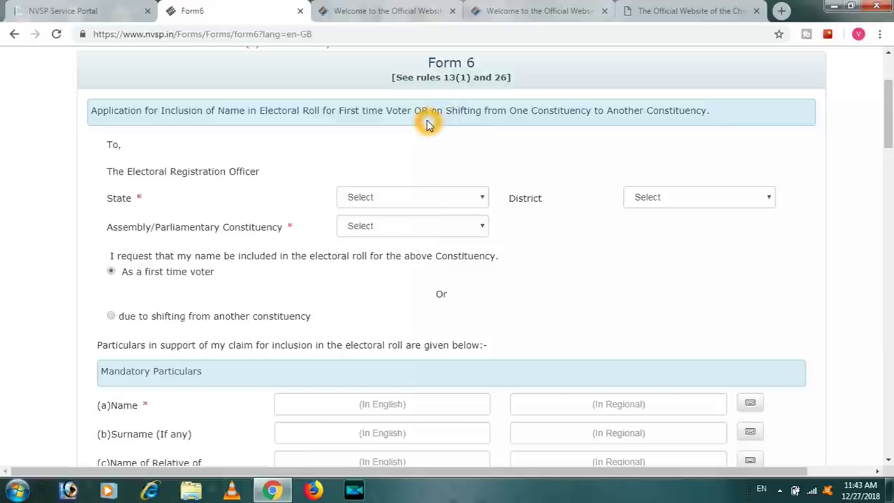
pyautogui.click(468, 118)
pyautogui.click(537, 116)
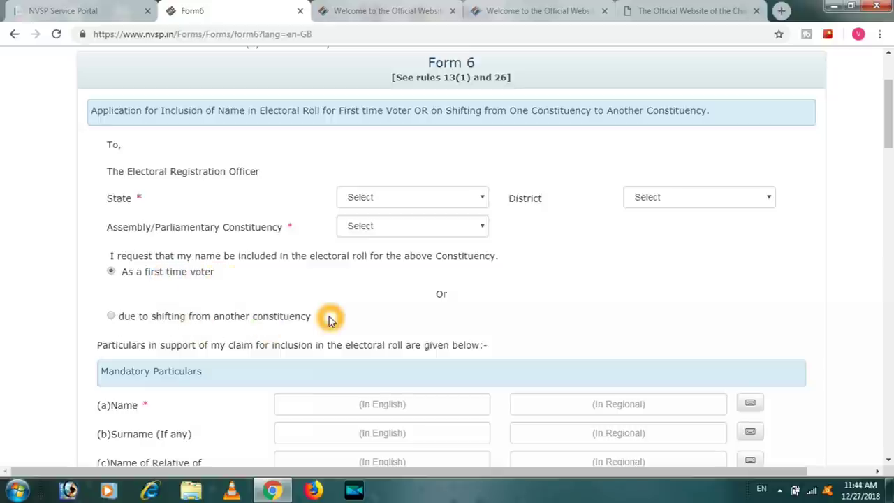
pyautogui.click(111, 316)
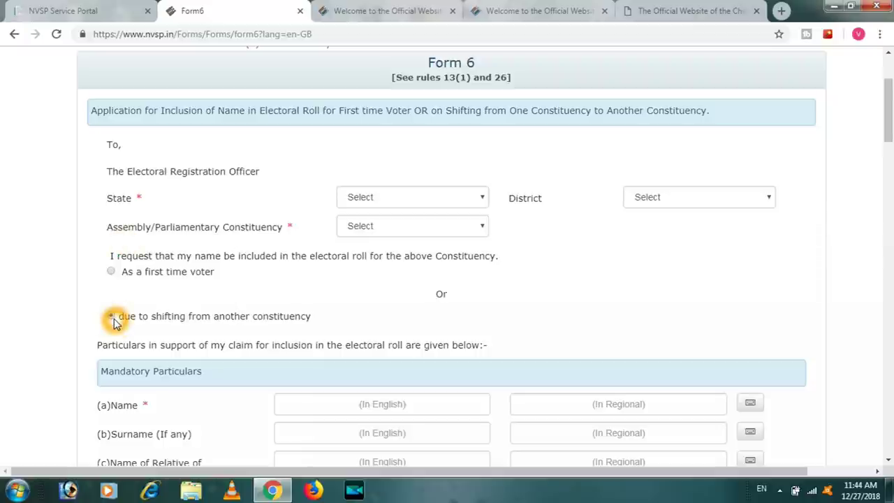
pyautogui.click(114, 317)
pyautogui.click(480, 200)
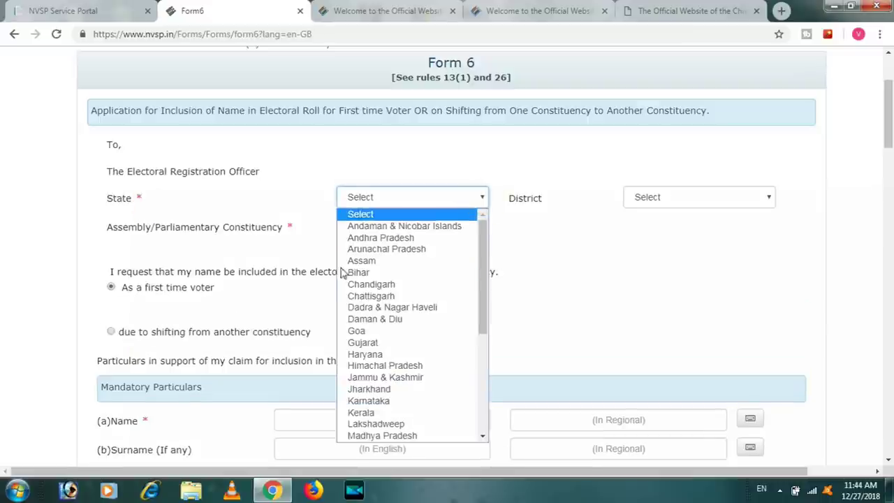
# Set State to Telangana and constituency to Bhadrachalam (ST)
pyautogui.moveTo(484, 241); pyautogui.dragTo(487, 363)
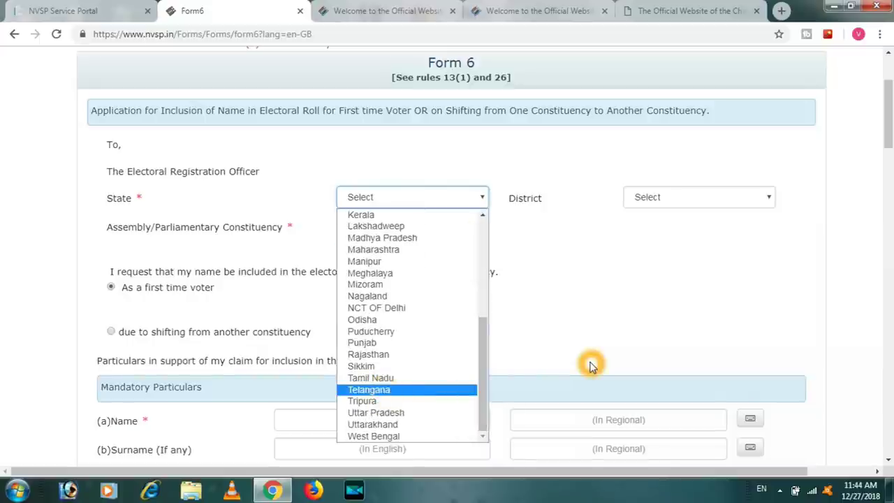
pyautogui.press('Return')
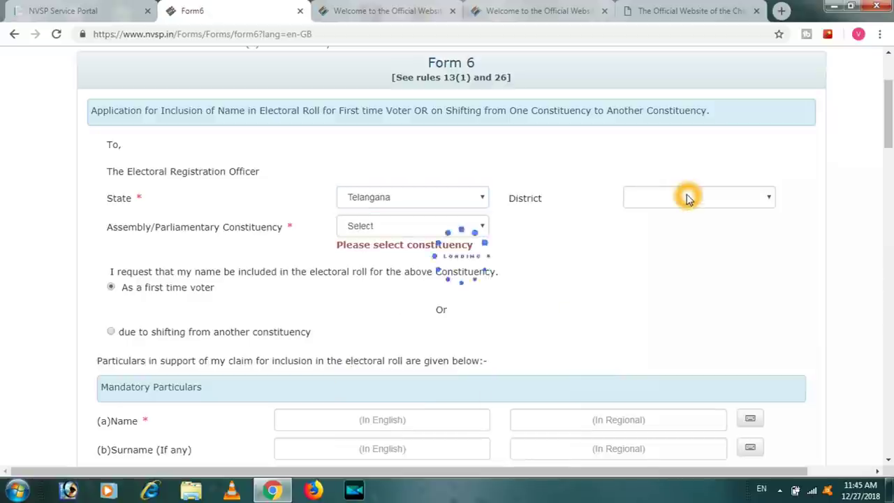
pyautogui.click(687, 198)
pyautogui.click(686, 195)
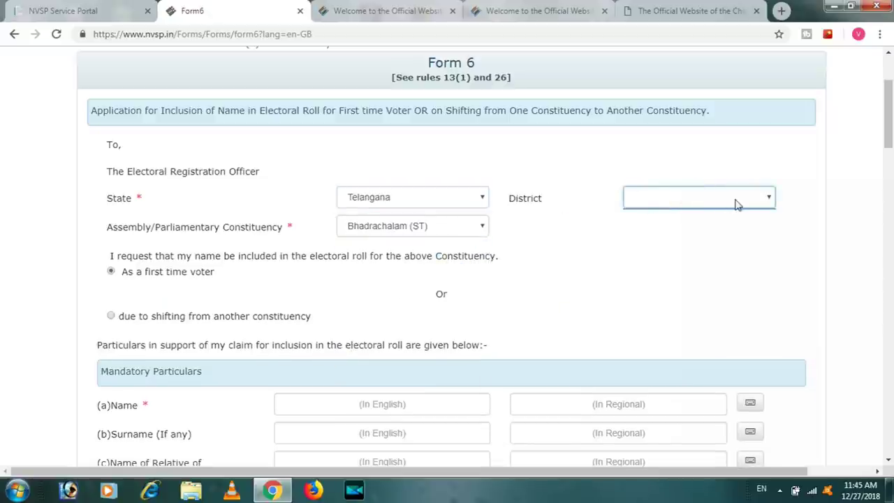
pyautogui.click(708, 197)
pyautogui.click(740, 200)
# Choose the shifting-from-another-constituency option and scroll down to Mandatory Particulars
pyautogui.click(132, 320)
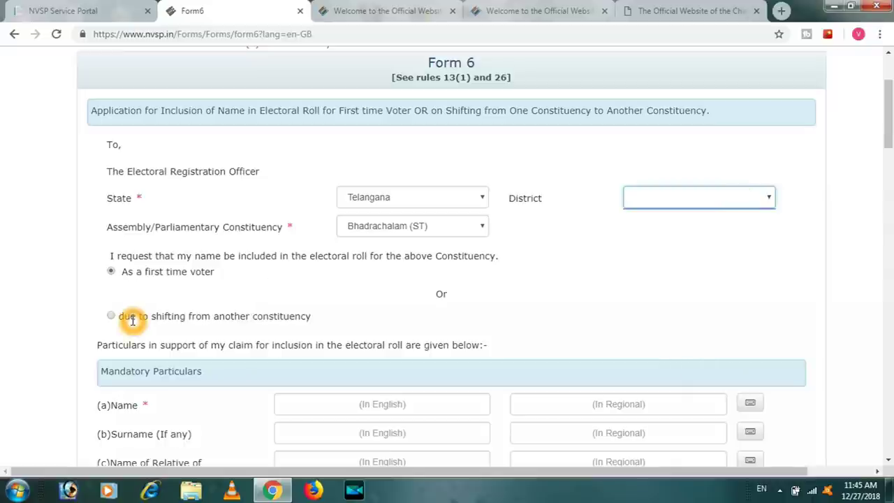
pyautogui.click(268, 319)
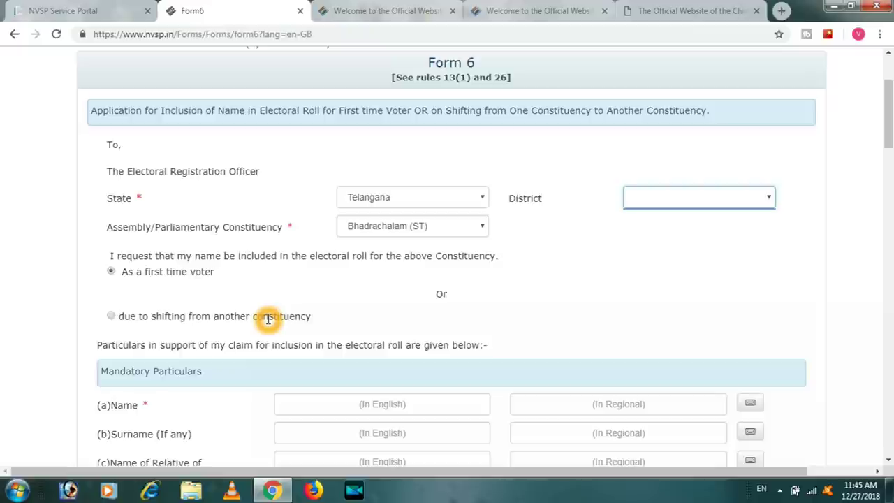
pyautogui.click(112, 319)
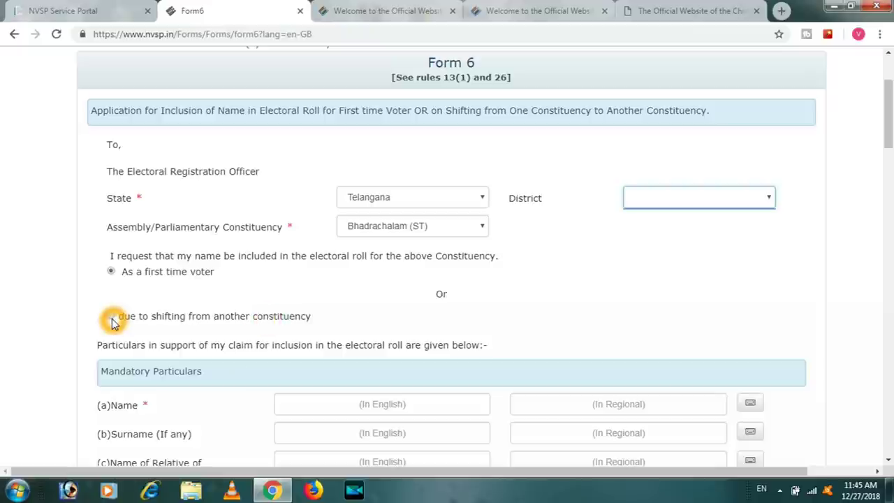
pyautogui.click(199, 276)
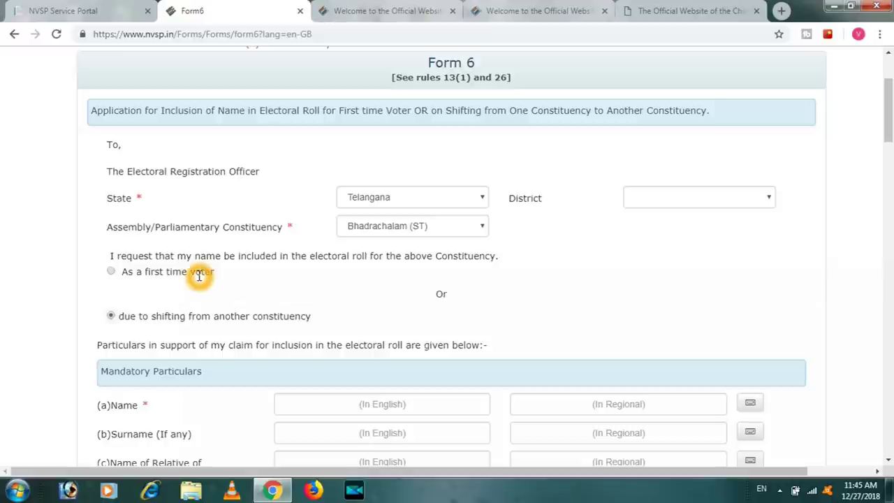
pyautogui.click(111, 273)
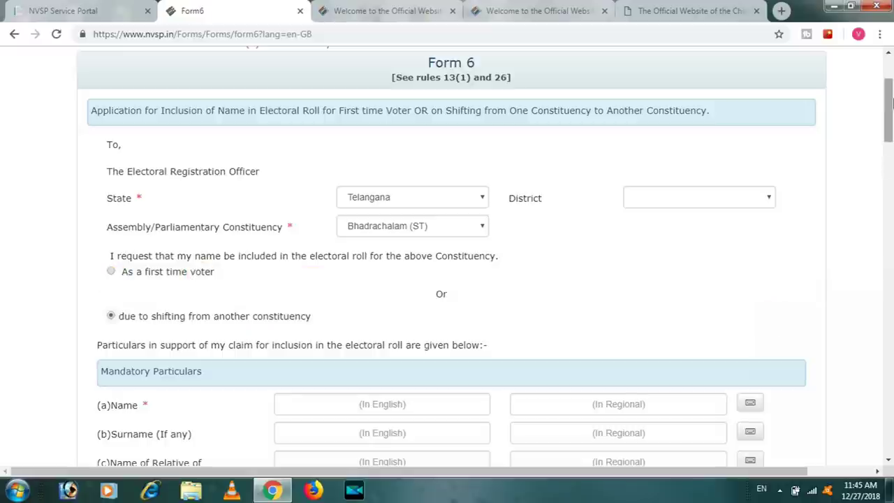
pyautogui.click(888, 103)
pyautogui.moveTo(889, 103); pyautogui.dragTo(889, 143)
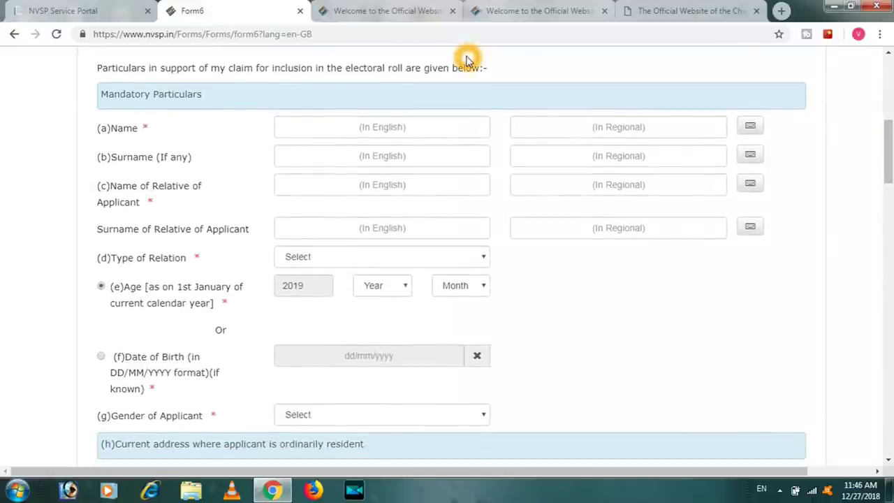
# Enter the applicant's first name in English so its Telugu version fills in
pyautogui.click(225, 123)
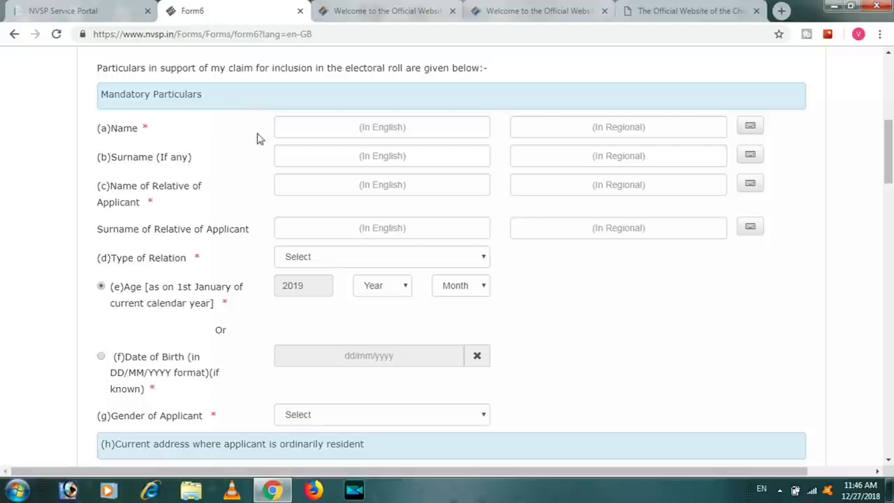
pyautogui.click(211, 77)
pyautogui.click(378, 144)
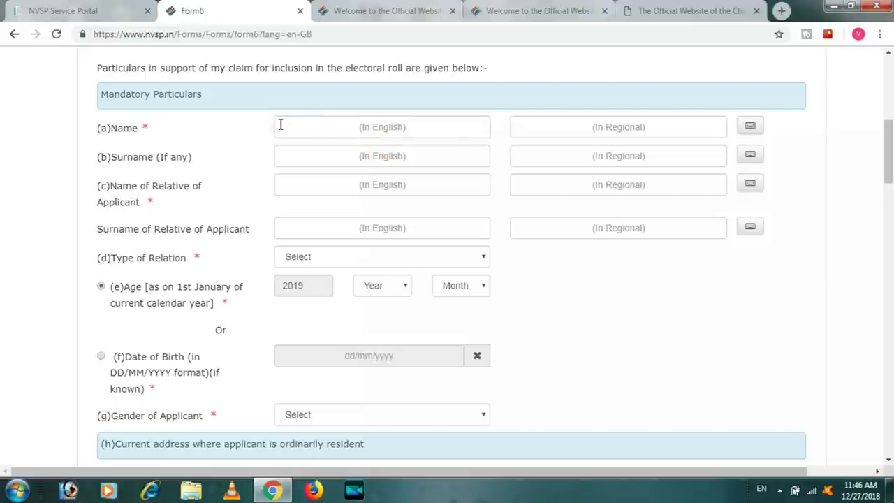
pyautogui.click(351, 130)
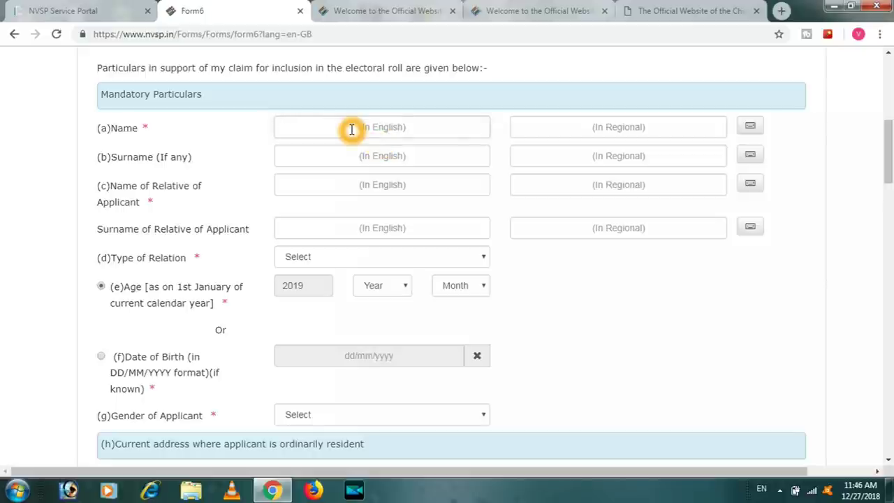
pyautogui.click(197, 106)
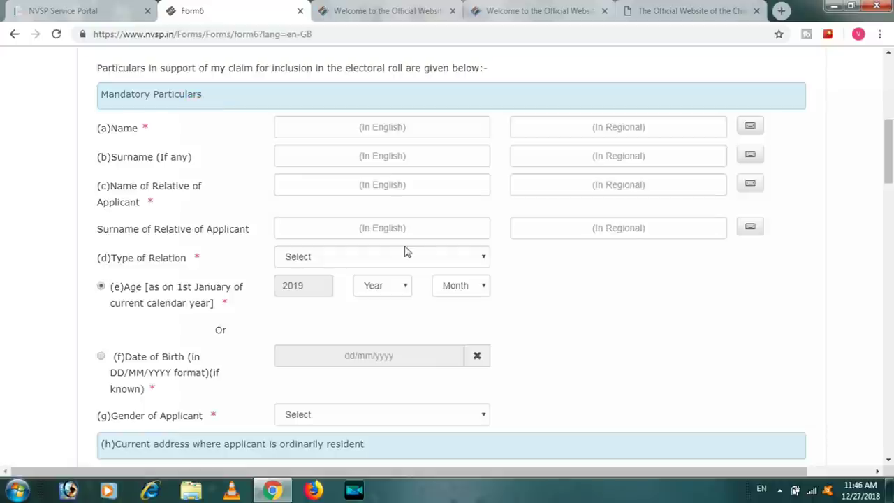
pyautogui.click(377, 132)
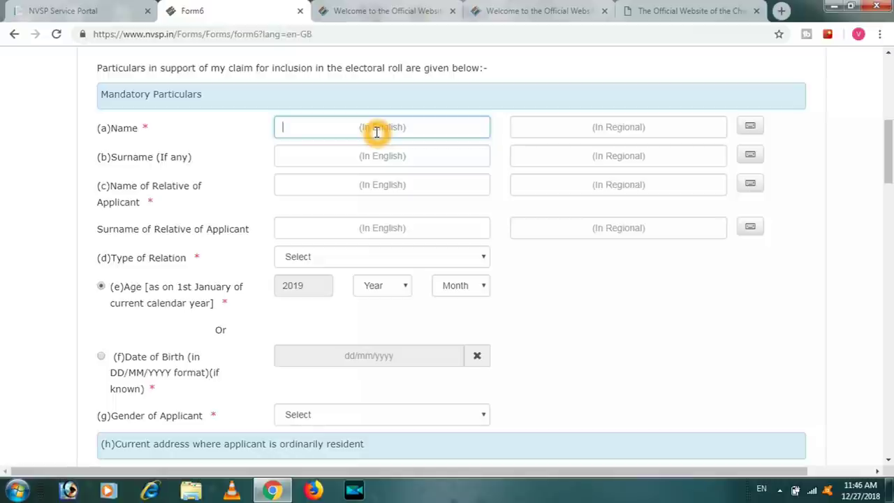
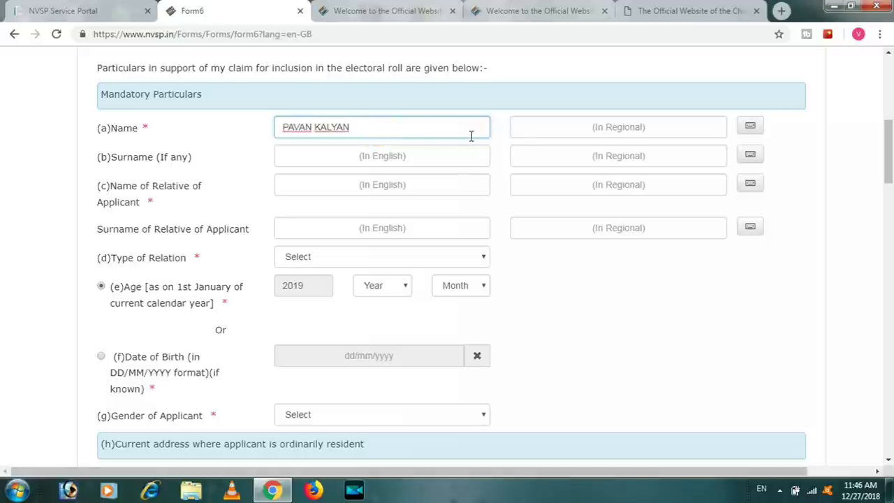
pyautogui.click(575, 156)
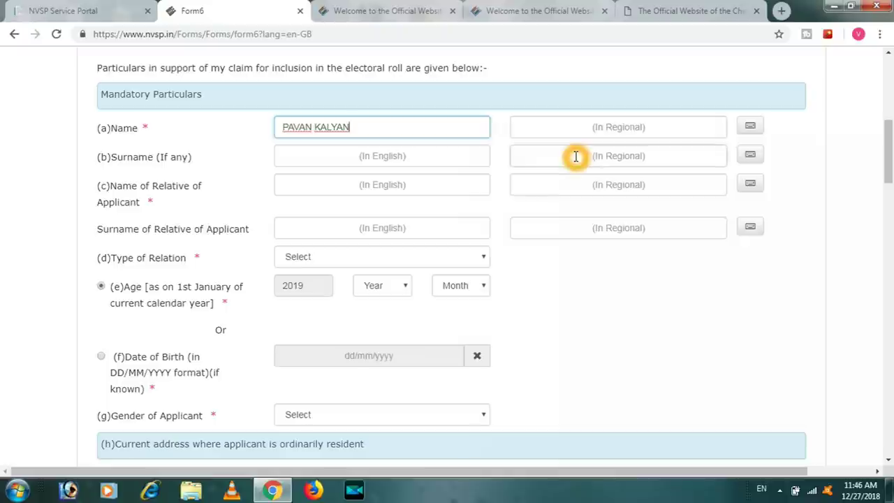
pyautogui.click(664, 140)
pyautogui.click(631, 123)
pyautogui.click(619, 289)
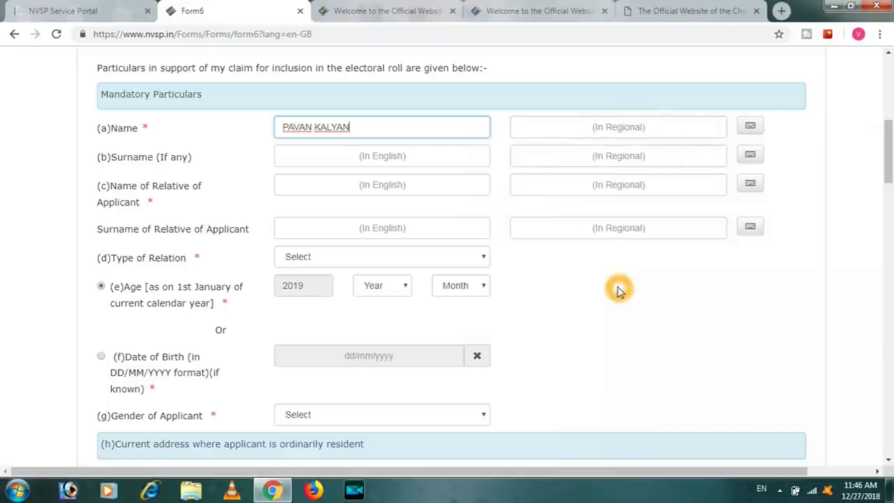
pyautogui.click(586, 129)
# Enter the applicant's surname in English and let it transliterate into Telugu
pyautogui.click(455, 160)
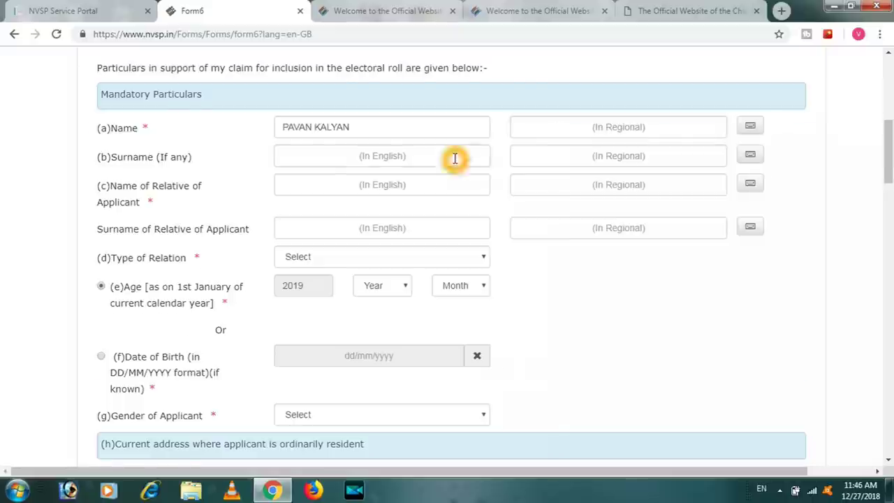
pyautogui.click(557, 396)
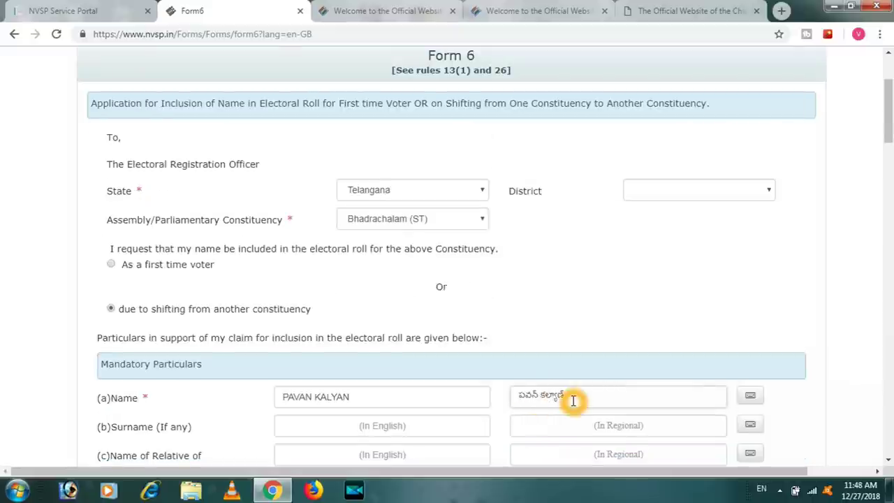
pyautogui.click(885, 143)
pyautogui.moveTo(885, 144); pyautogui.dragTo(888, 183)
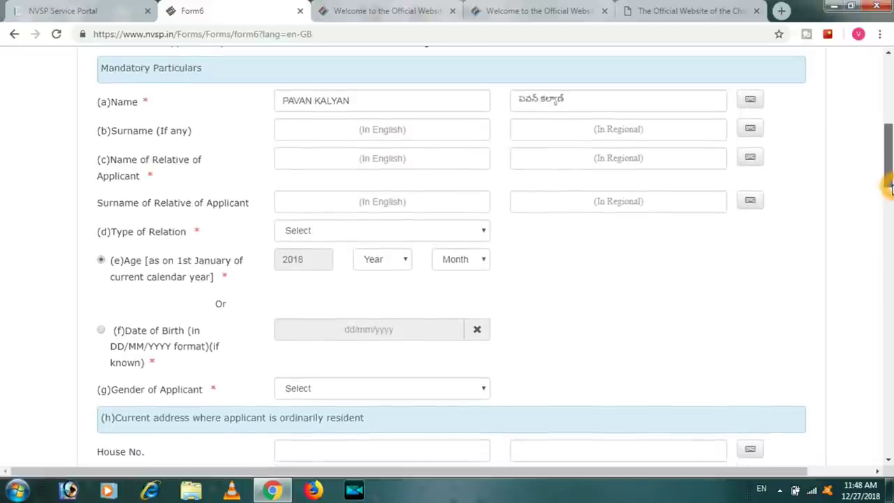
pyautogui.click(326, 132)
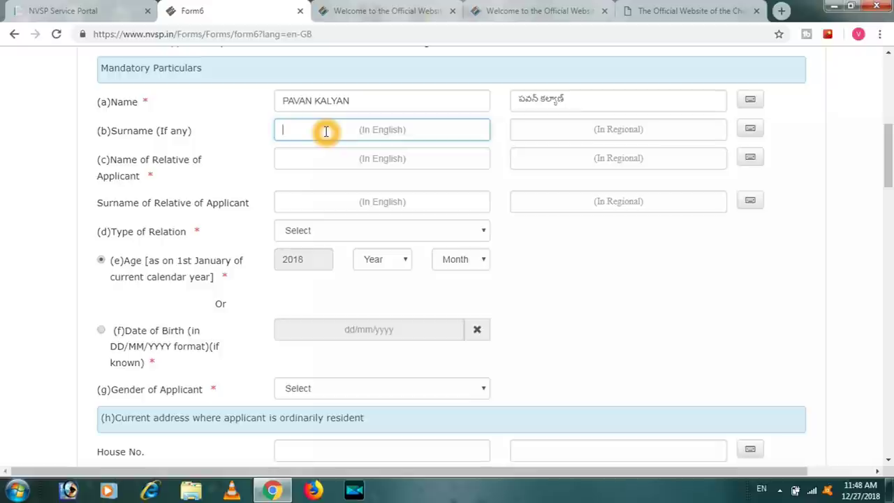
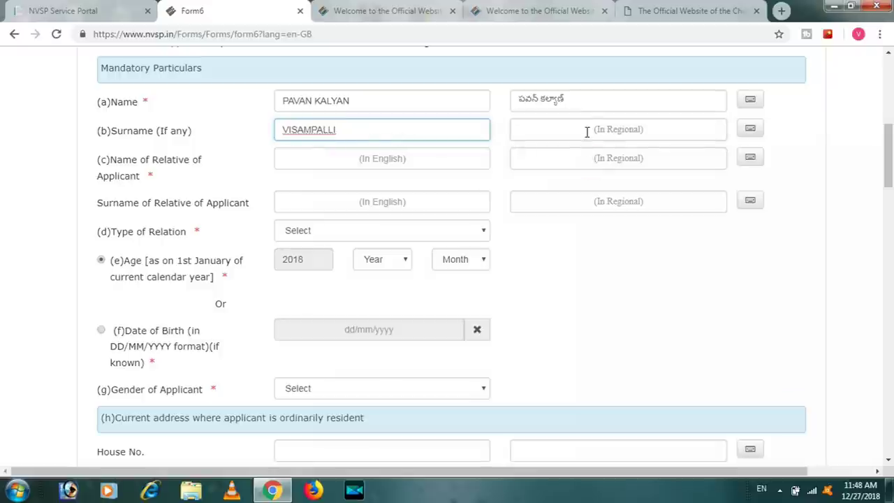
pyautogui.click(585, 313)
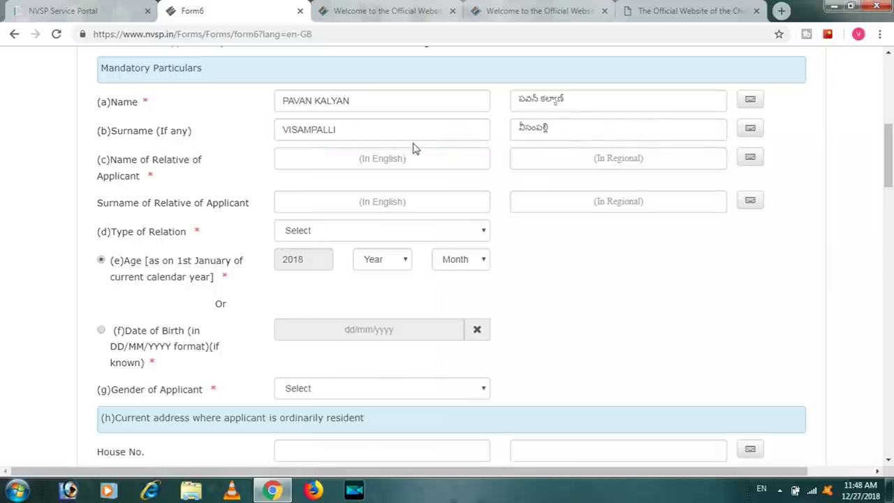
pyautogui.click(309, 165)
pyautogui.click(235, 172)
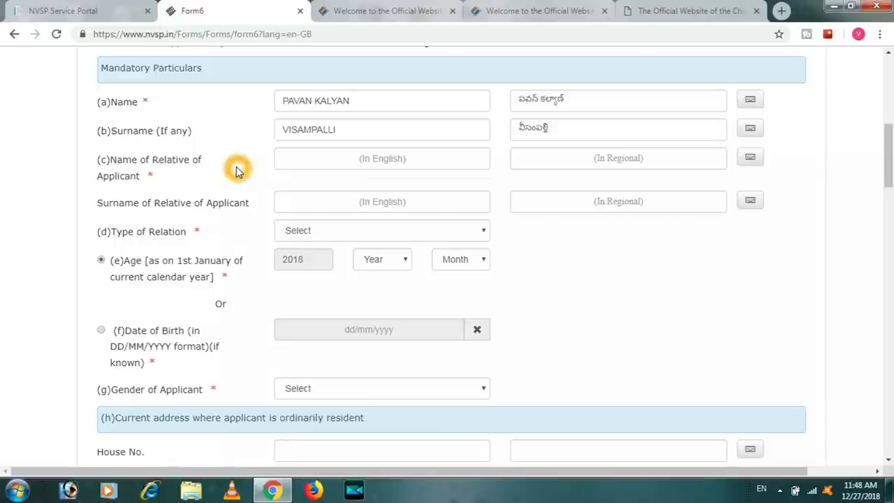
pyautogui.click(350, 152)
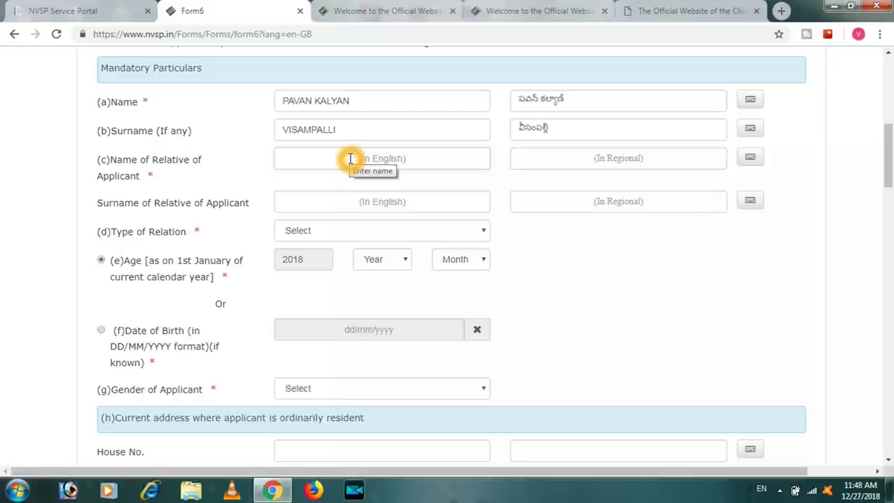
# Enter the relative's name and surname in English with their Telugu transliterations
pyautogui.click(350, 158)
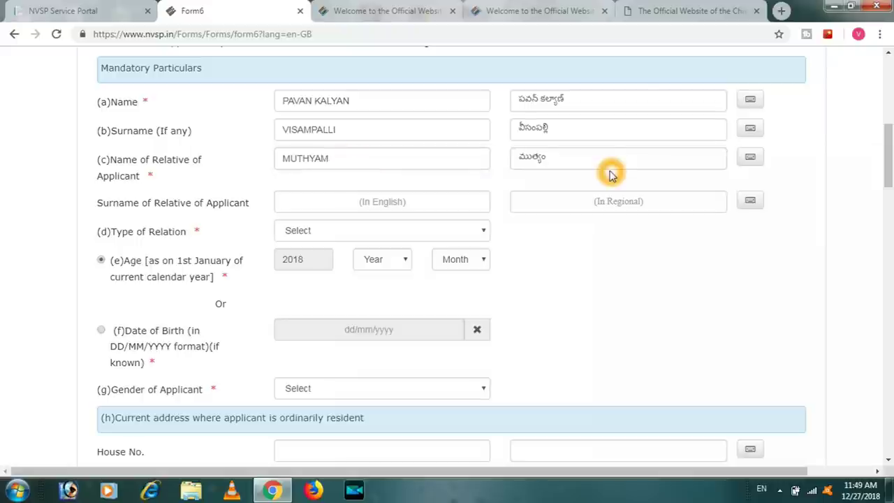
pyautogui.click(321, 202)
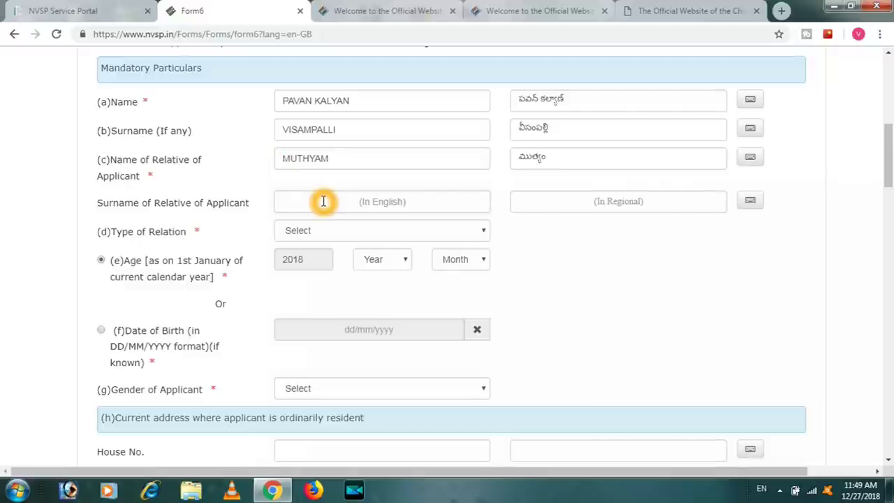
pyautogui.click(375, 202)
pyautogui.click(570, 292)
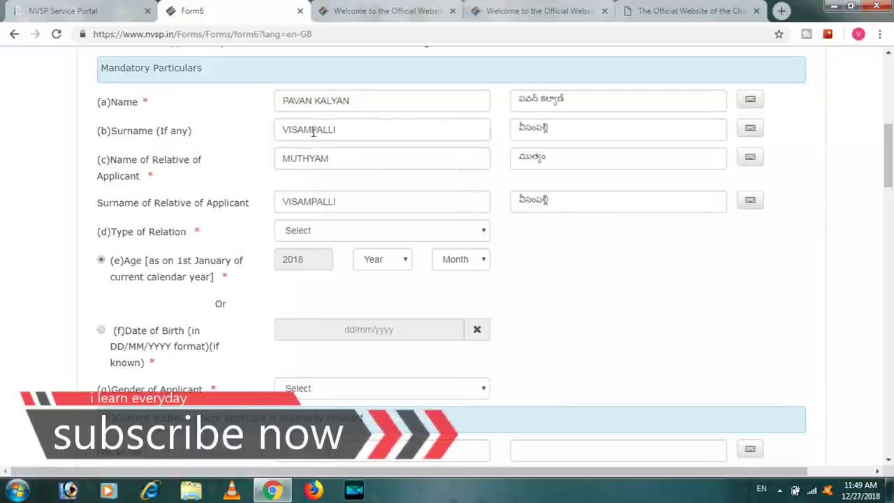
pyautogui.click(318, 160)
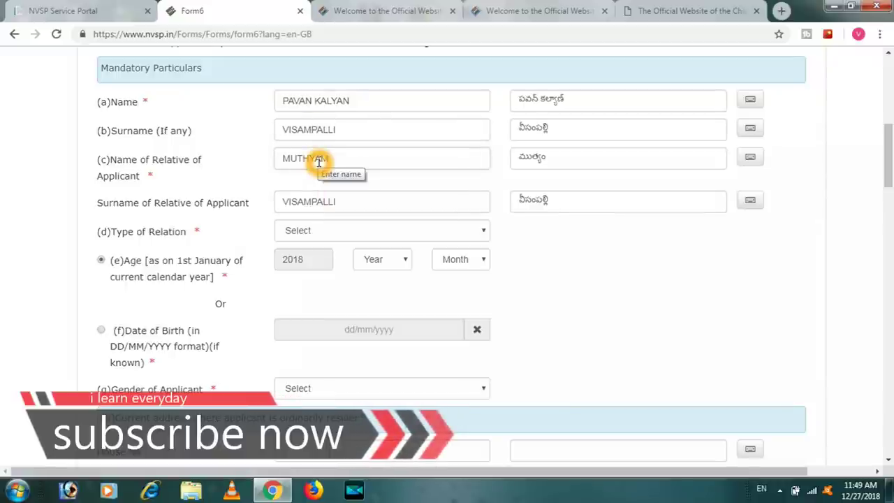
pyautogui.click(420, 230)
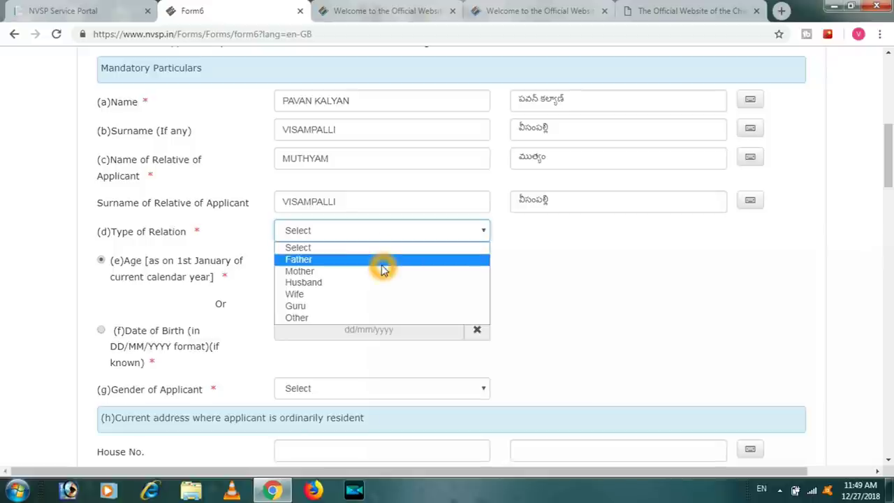
# Set the relation type to Father and choose Date of Birth instead of age
pyautogui.click(382, 261)
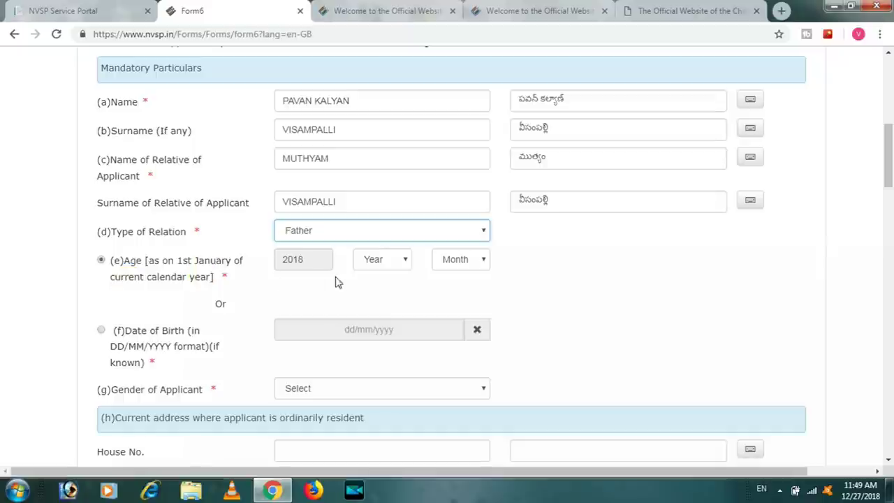
pyautogui.click(393, 263)
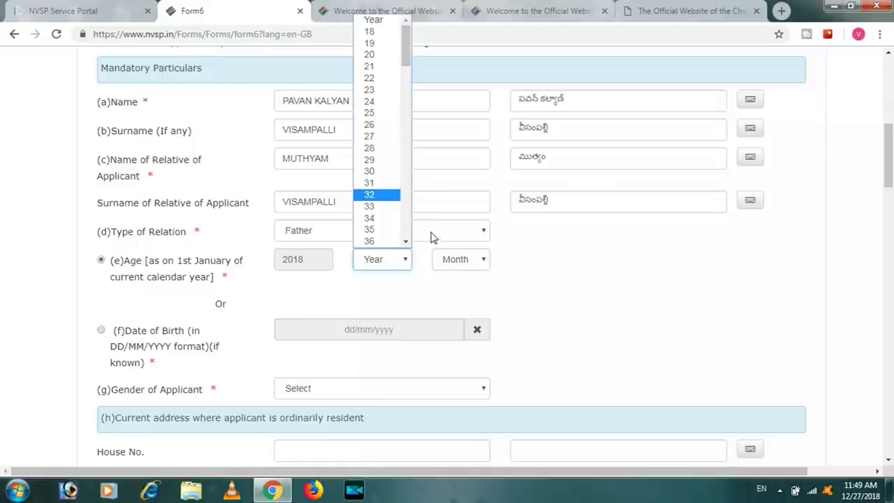
pyautogui.click(399, 295)
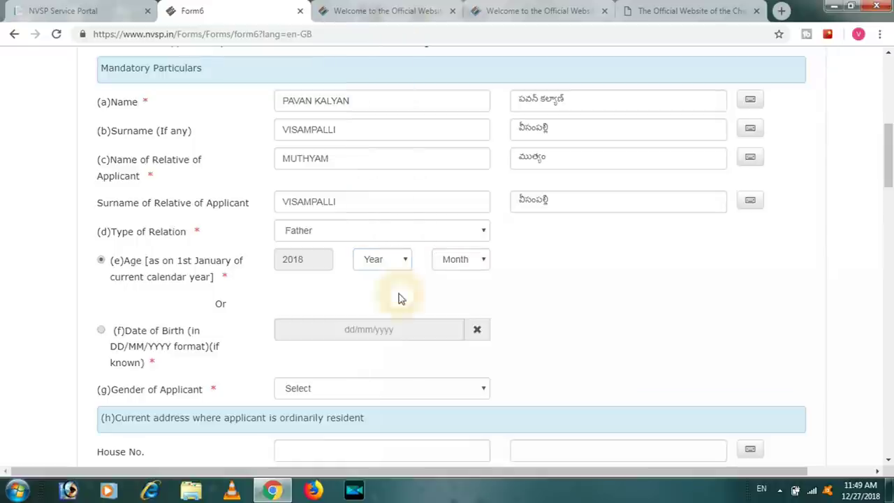
pyautogui.click(101, 330)
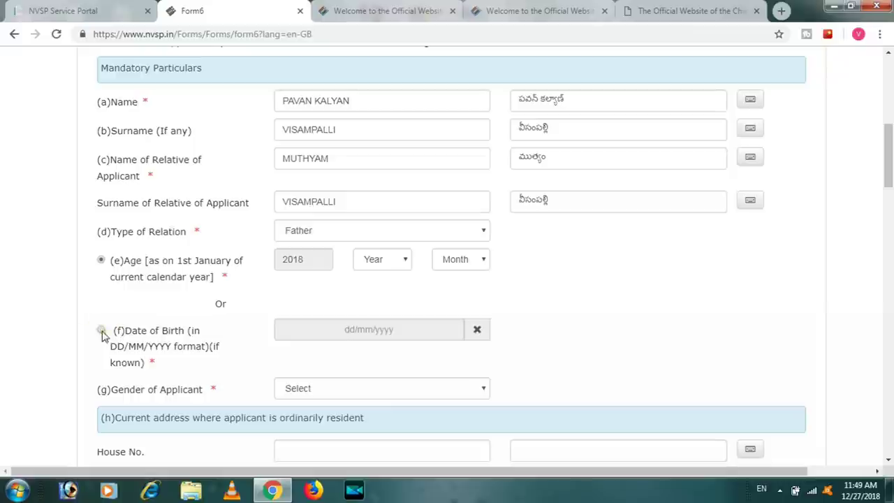
pyautogui.click(101, 330)
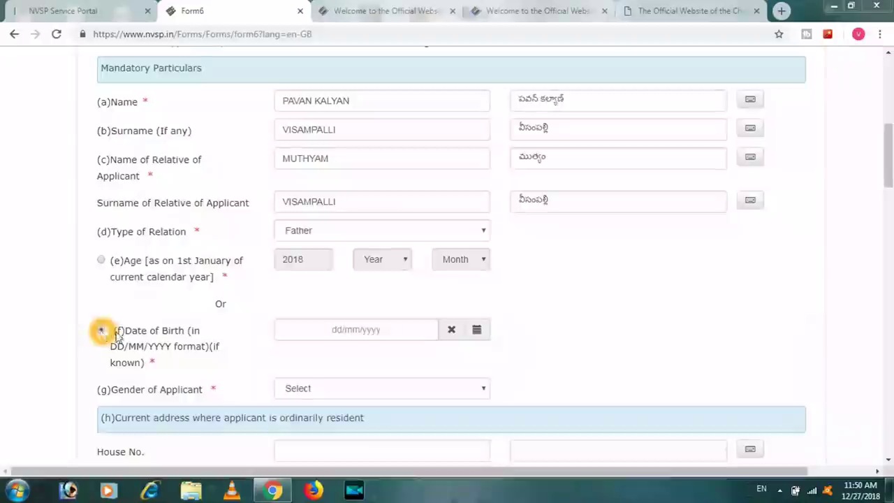
pyautogui.click(101, 332)
pyautogui.click(333, 329)
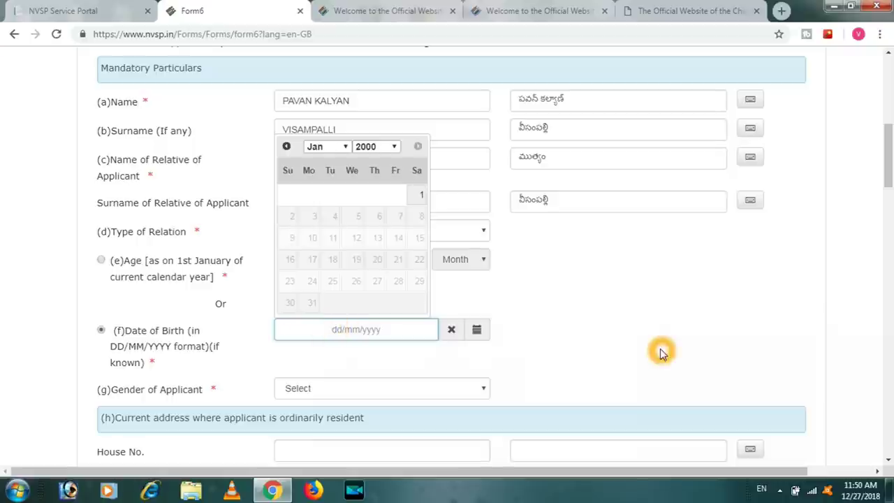
pyautogui.moveTo(891, 173); pyautogui.dragTo(891, 215)
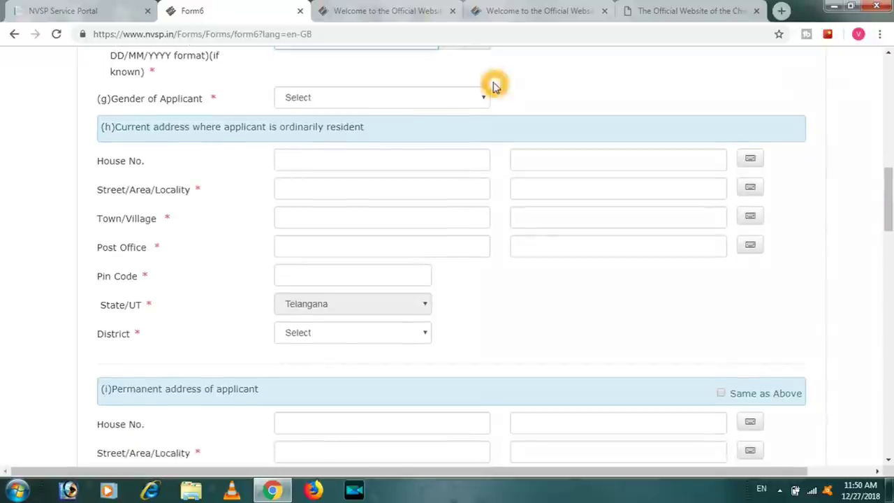
# Set the applicant's gender to Male
pyautogui.click(470, 98)
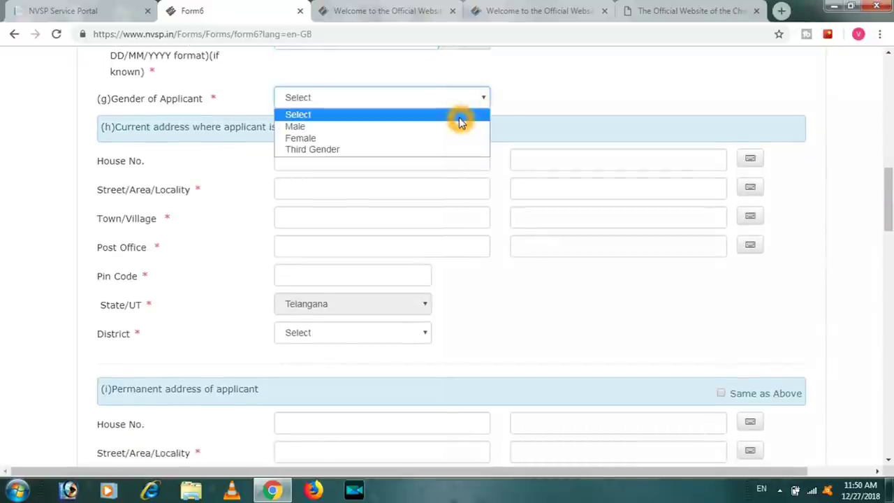
pyautogui.click(453, 128)
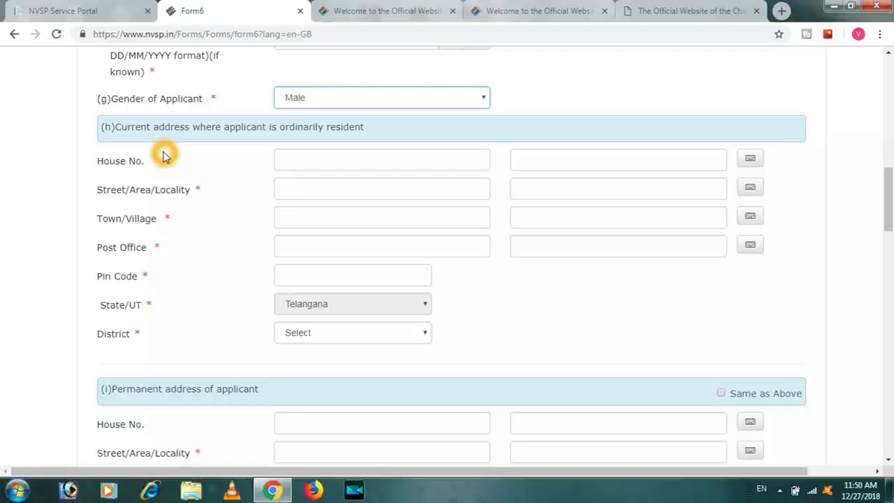
pyautogui.moveTo(165, 155); pyautogui.dragTo(258, 196)
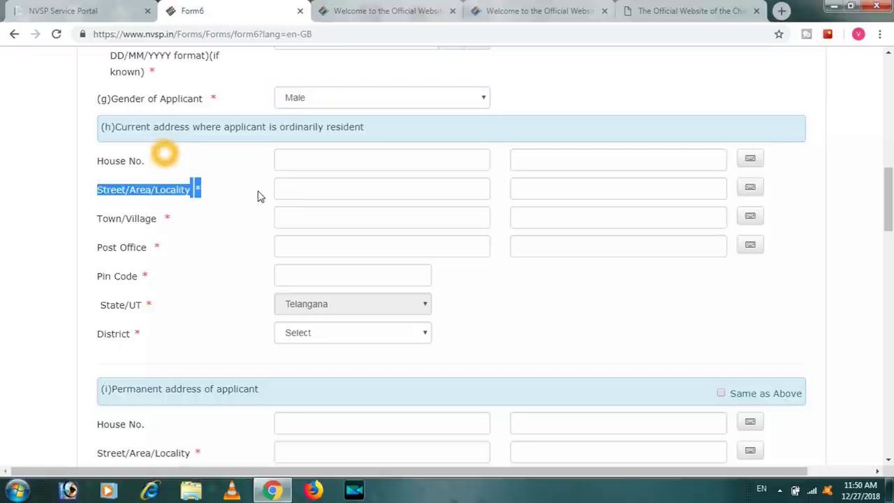
pyautogui.click(573, 105)
# Step through the current address house number, town, post office and pin code fields
pyautogui.click(406, 155)
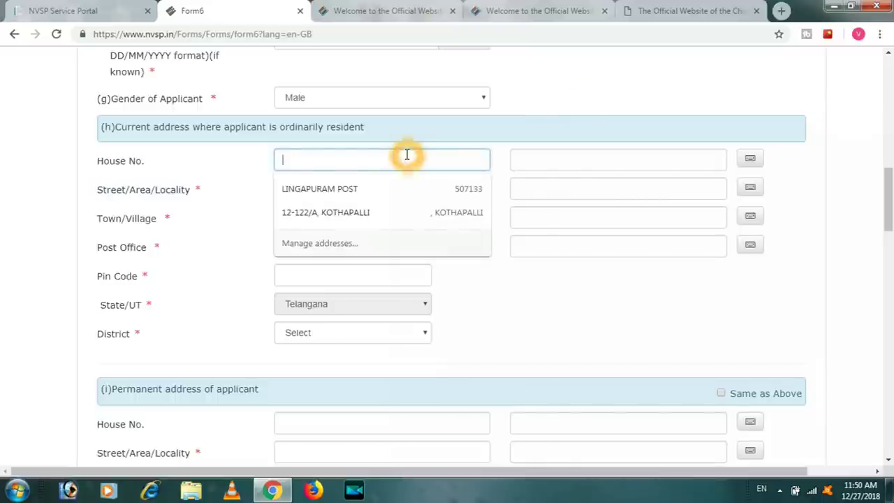
pyautogui.click(520, 116)
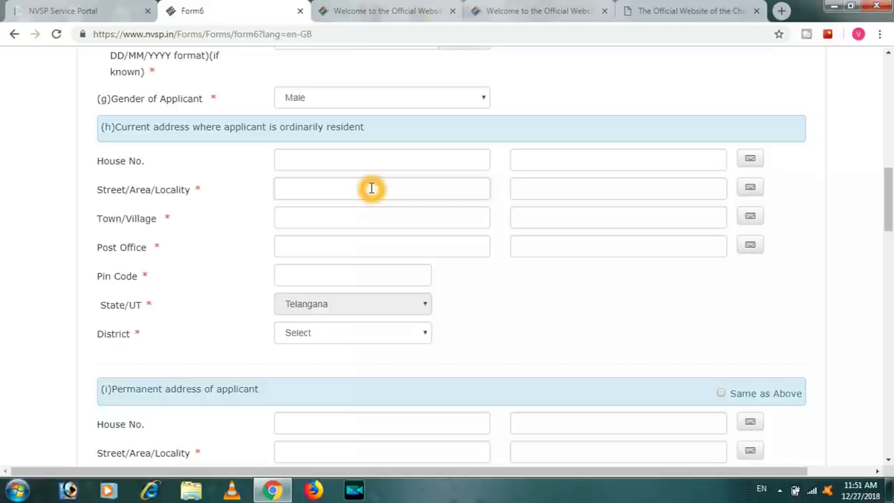
pyautogui.click(358, 218)
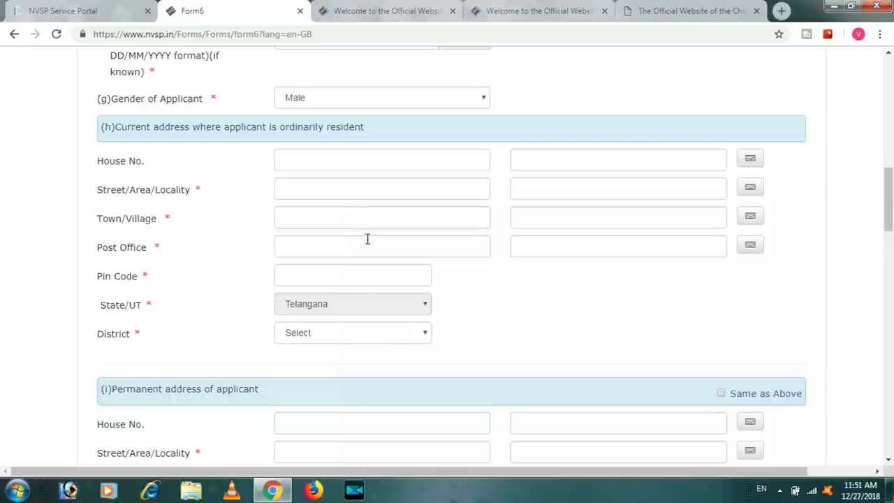
pyautogui.click(349, 248)
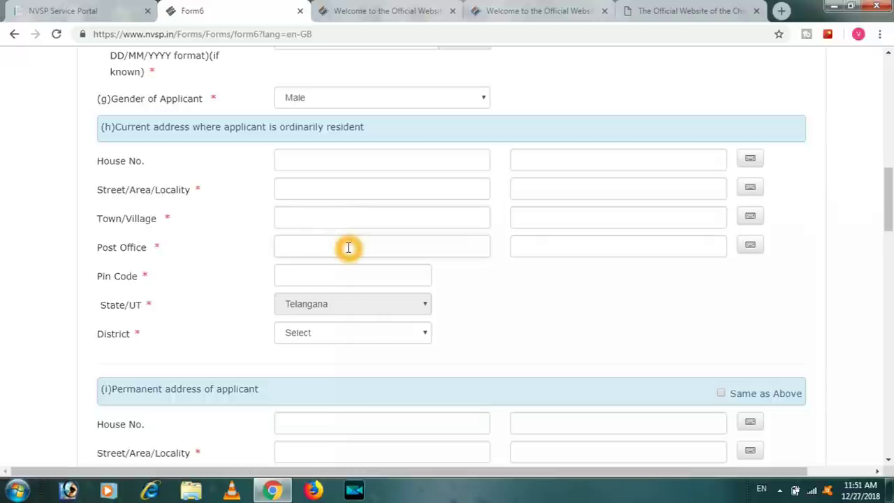
pyautogui.click(459, 251)
pyautogui.click(379, 274)
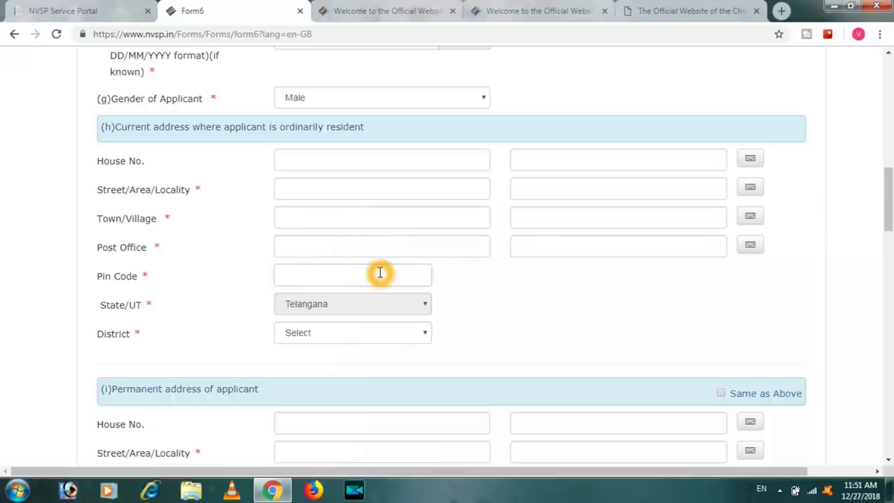
pyautogui.click(414, 280)
# Set the current address District to Bhadradri, with State/UT fixed at Telangana
pyautogui.click(580, 206)
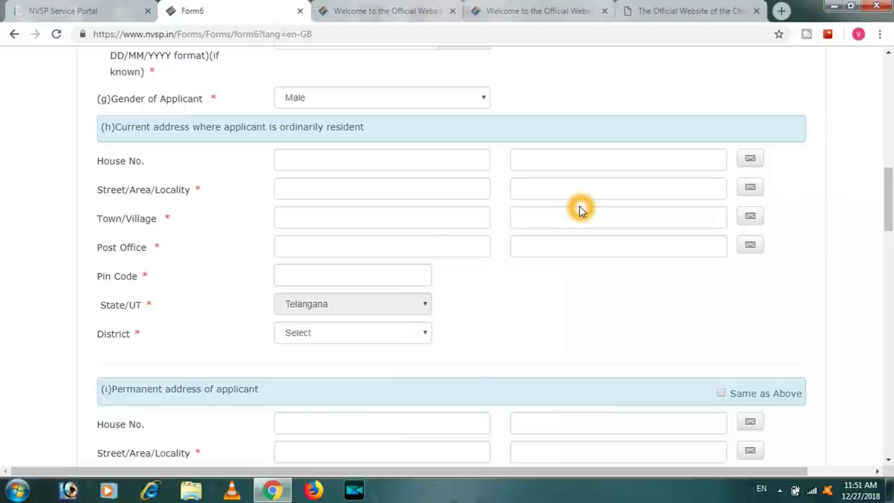
pyautogui.click(588, 267)
pyautogui.click(376, 266)
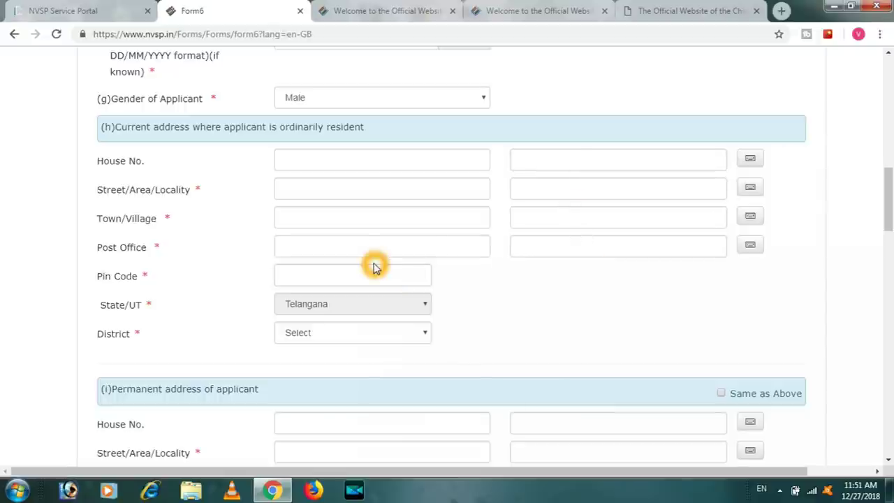
pyautogui.click(320, 305)
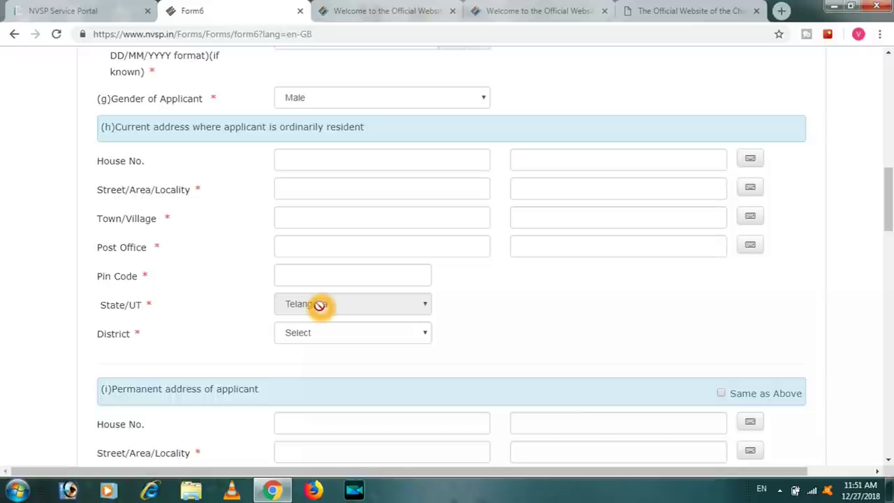
pyautogui.click(354, 334)
pyautogui.moveTo(889, 213); pyautogui.dragTo(890, 257)
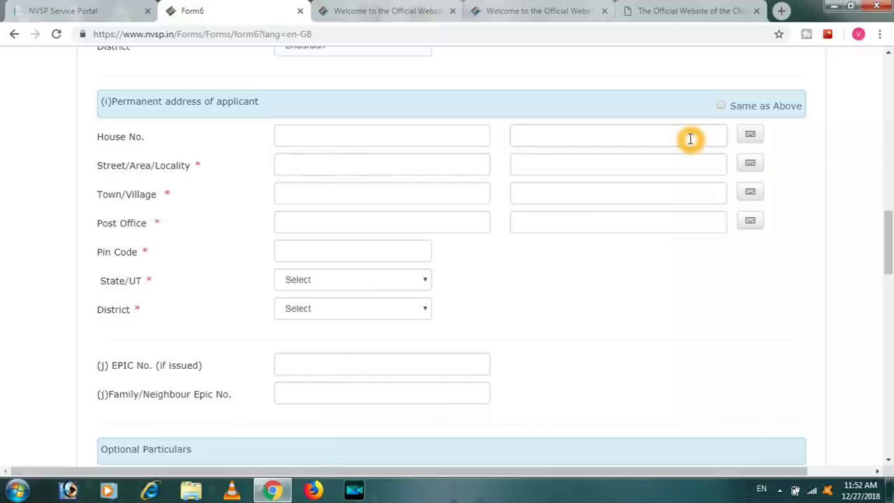
pyautogui.click(720, 106)
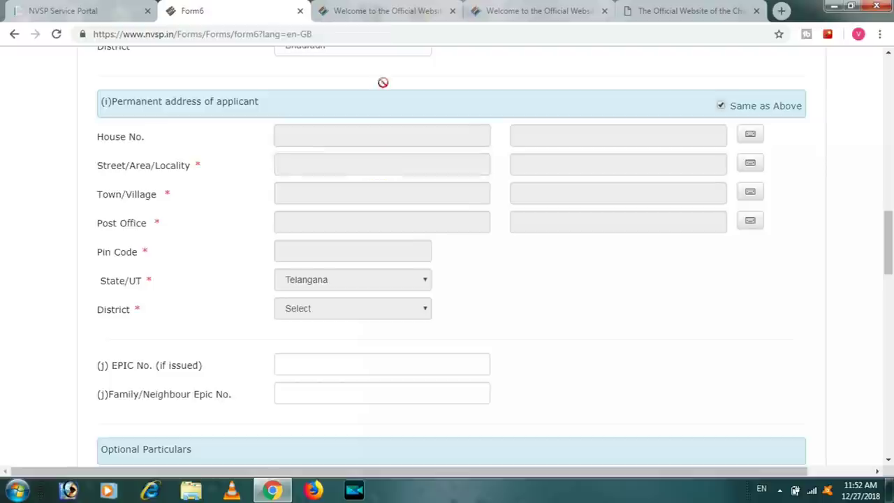
pyautogui.click(365, 246)
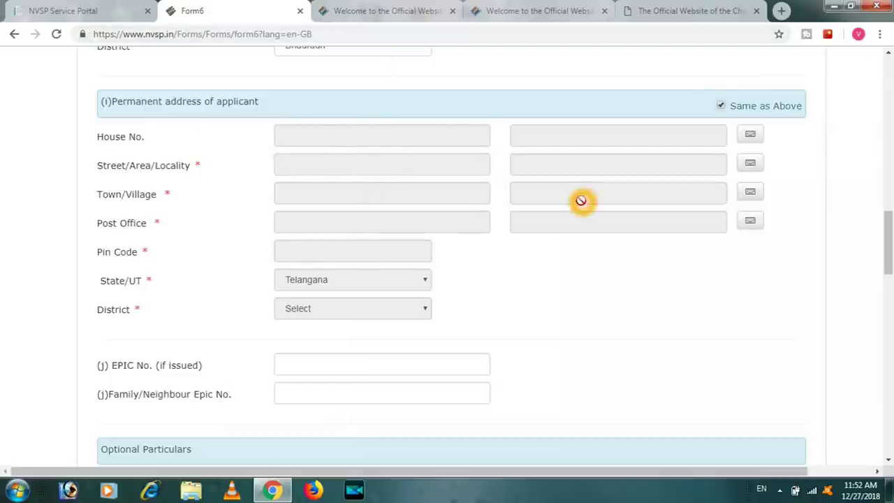
pyautogui.click(720, 105)
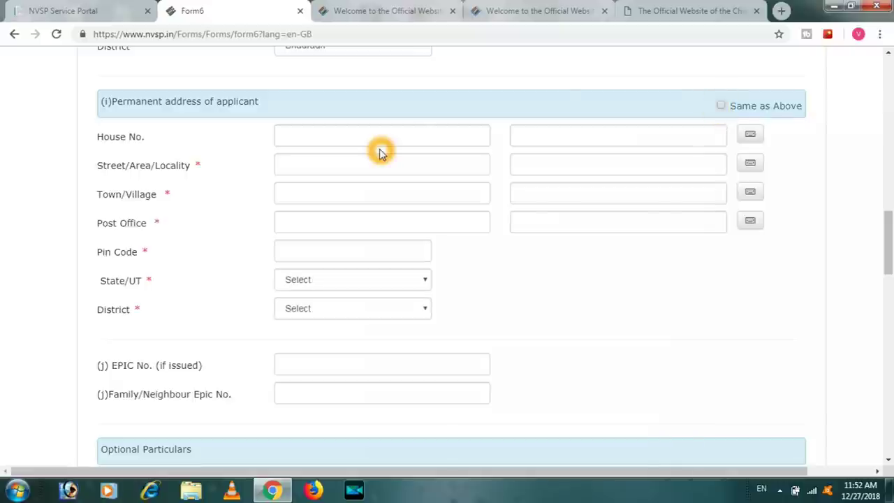
pyautogui.click(318, 139)
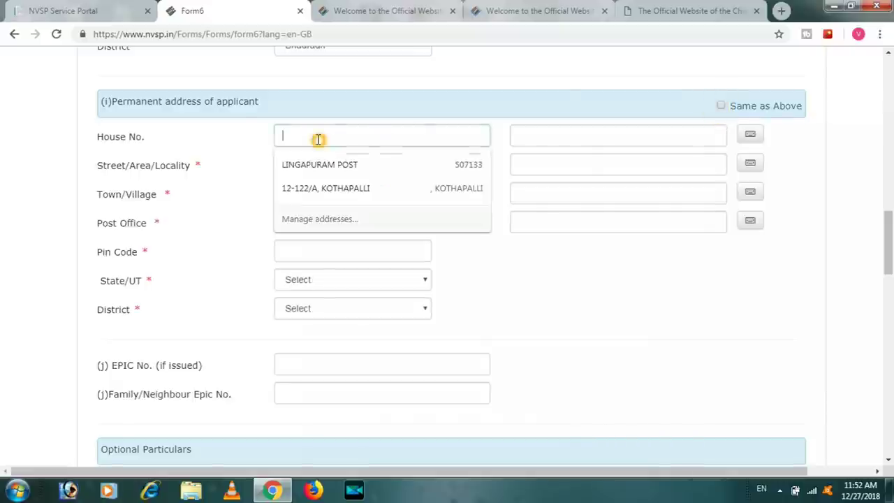
pyautogui.click(223, 189)
pyautogui.click(346, 162)
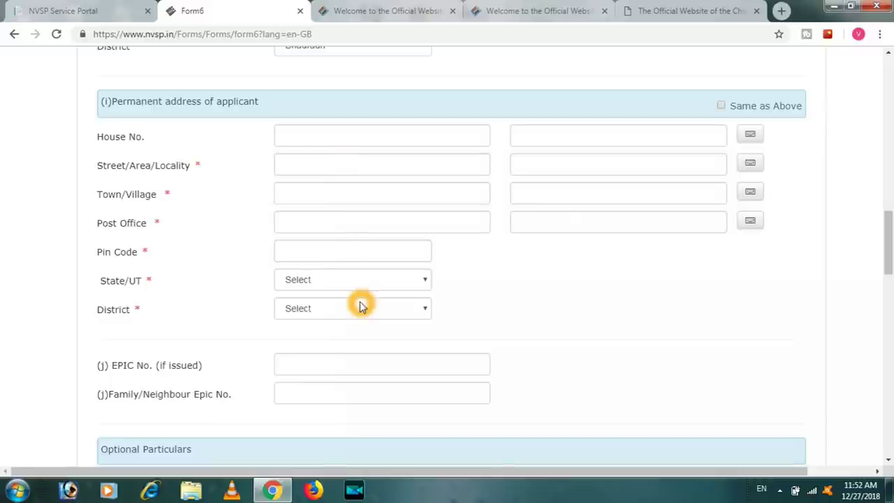
pyautogui.scroll(-3, 275, 151)
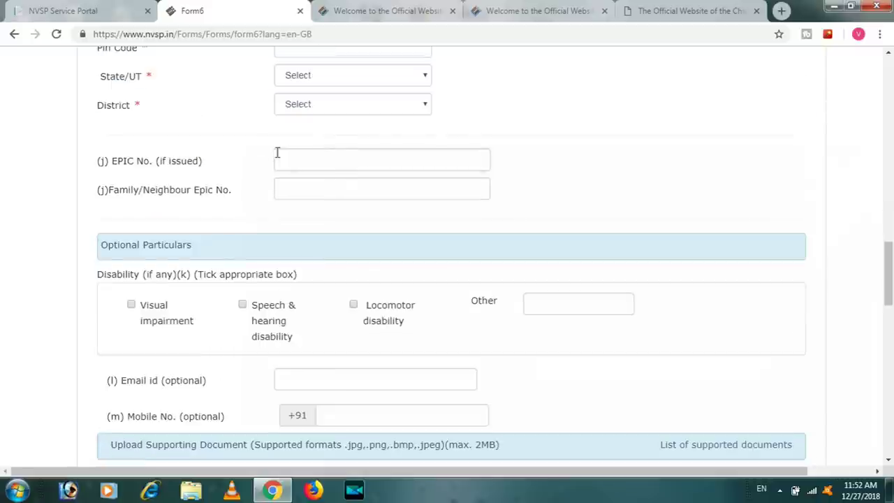
pyautogui.click(349, 158)
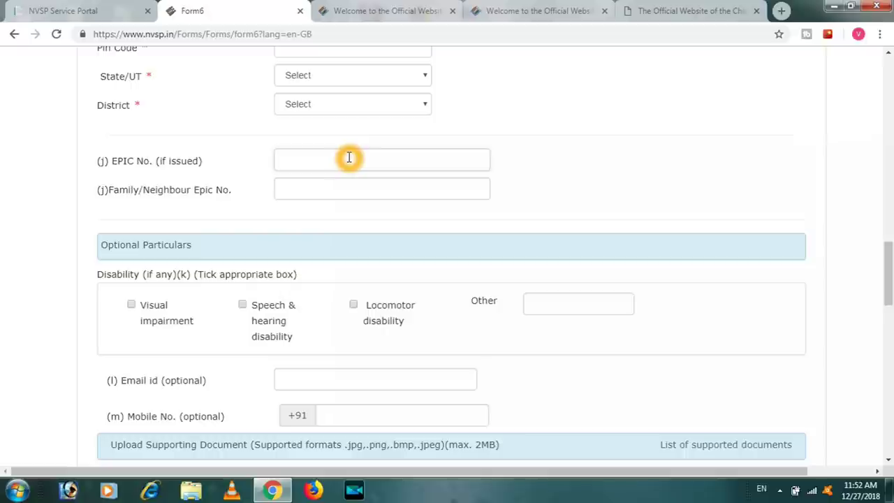
pyautogui.click(327, 198)
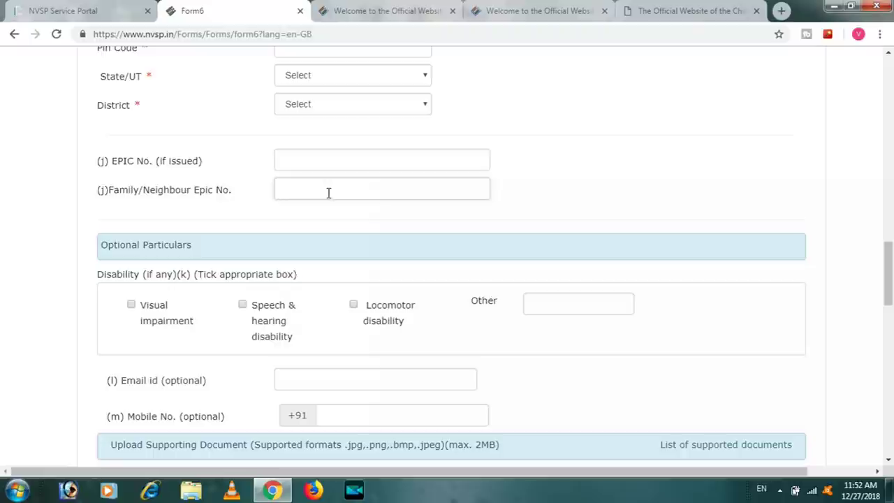
pyautogui.click(368, 196)
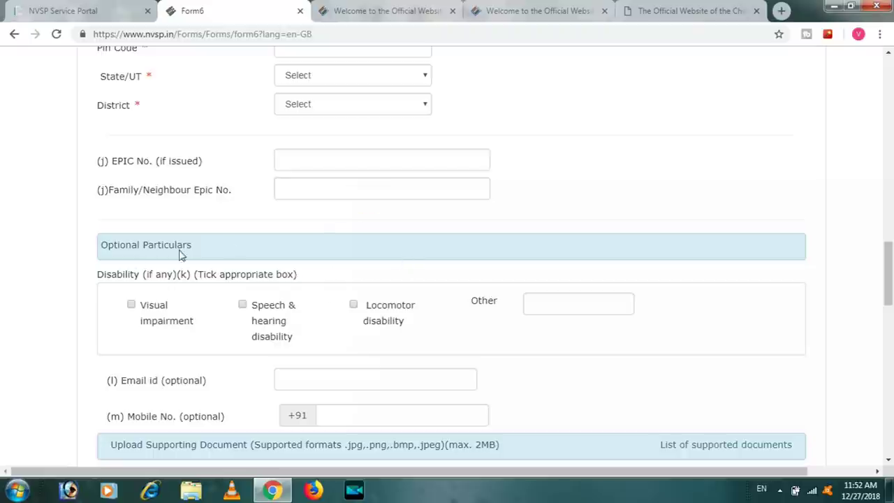
pyautogui.click(130, 258)
pyautogui.click(213, 262)
pyautogui.click(837, 307)
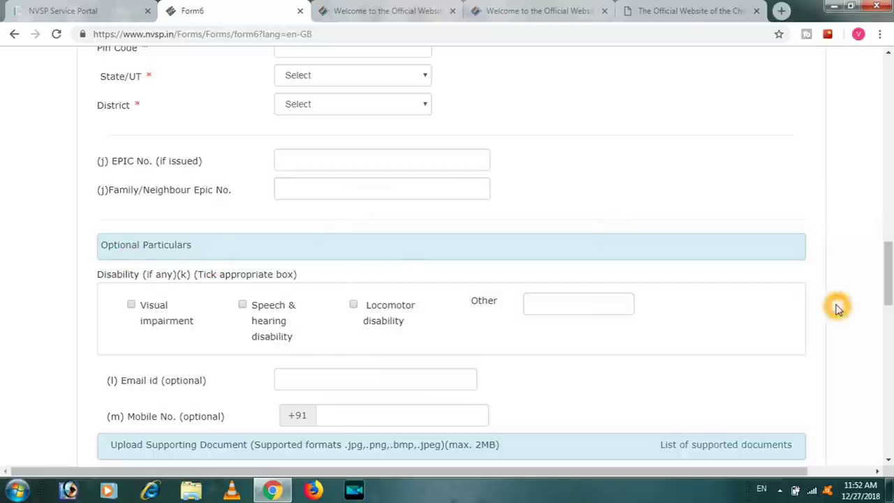
pyautogui.moveTo(886, 273); pyautogui.dragTo(889, 301)
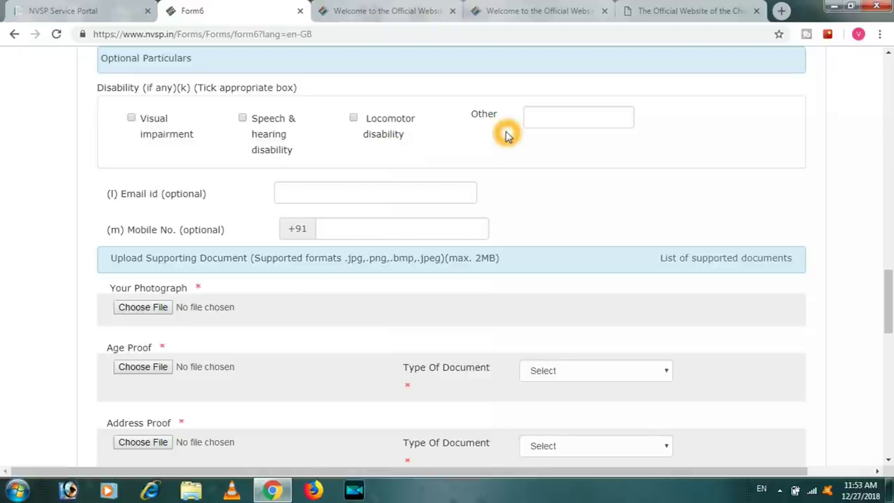
pyautogui.click(577, 121)
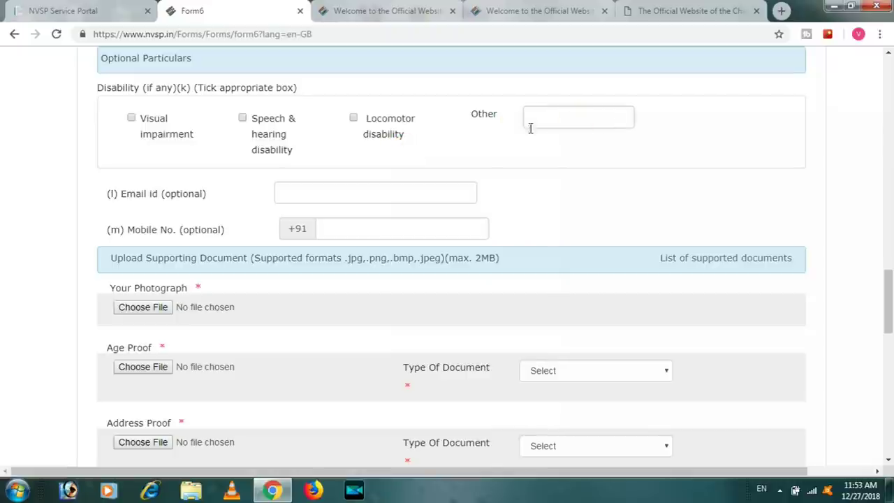
pyautogui.click(359, 165)
pyautogui.click(313, 190)
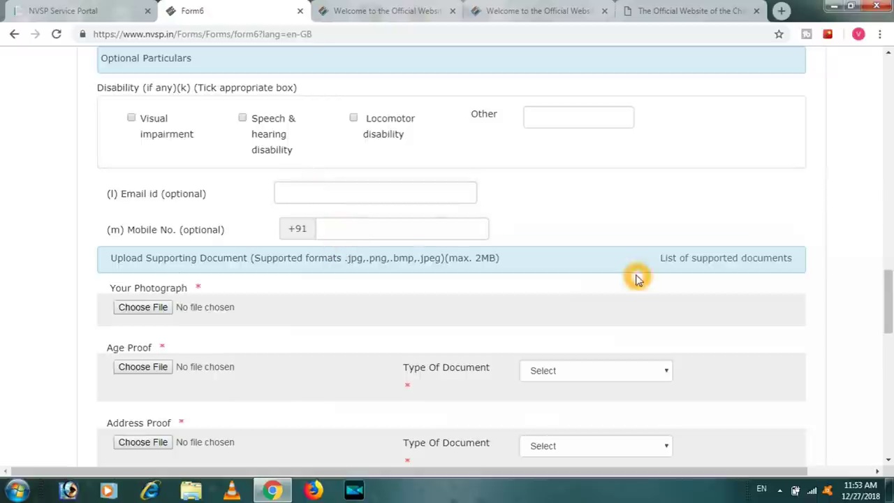
pyautogui.moveTo(887, 305); pyautogui.dragTo(891, 338)
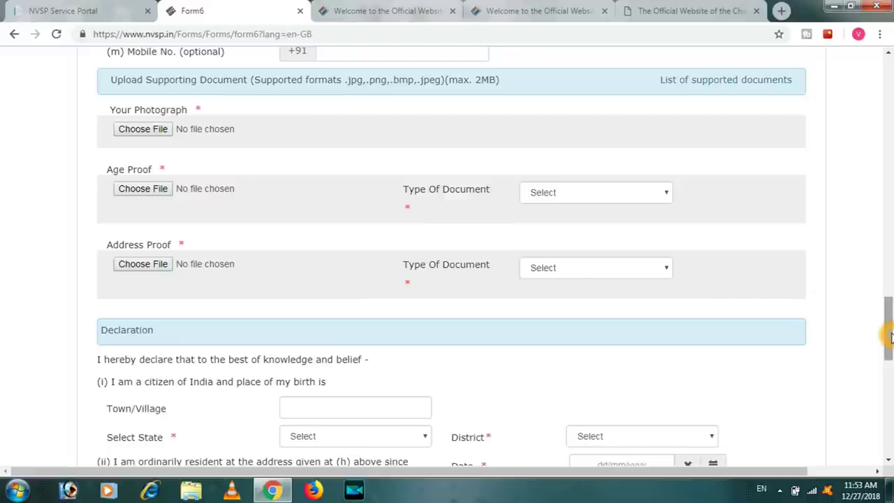
pyautogui.click(175, 110)
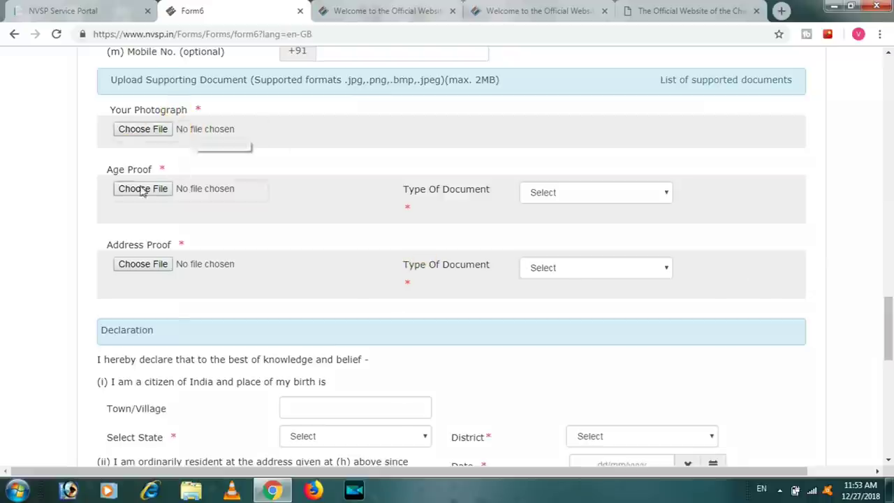
pyautogui.click(164, 189)
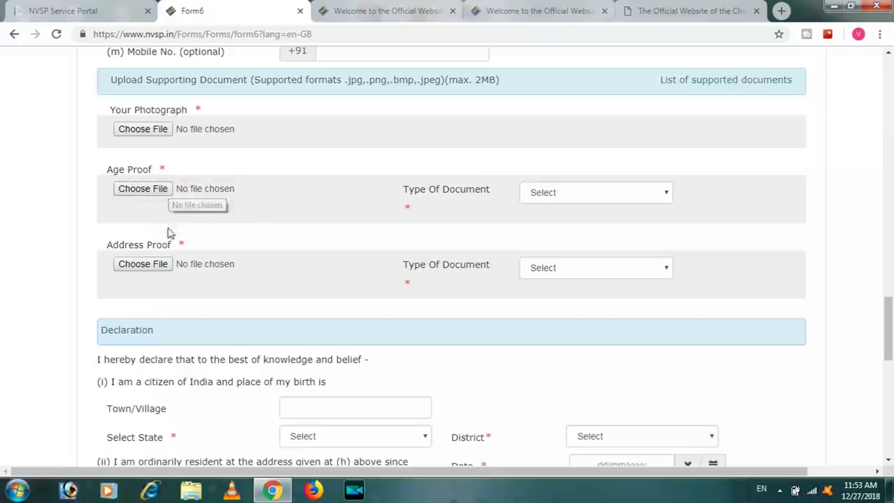
pyautogui.click(166, 261)
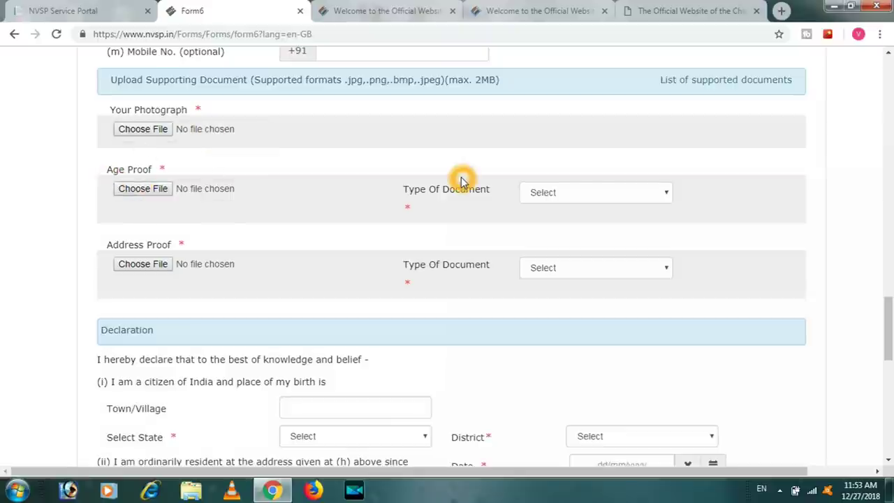
pyautogui.click(630, 198)
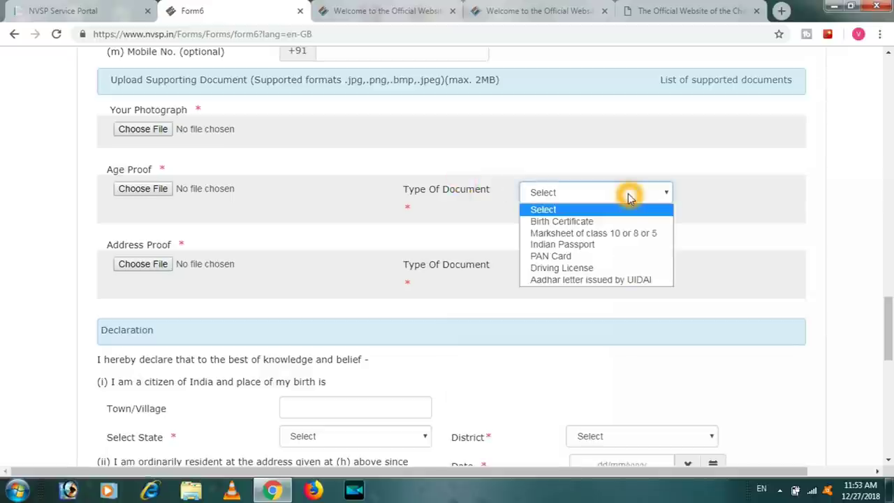
pyautogui.click(597, 238)
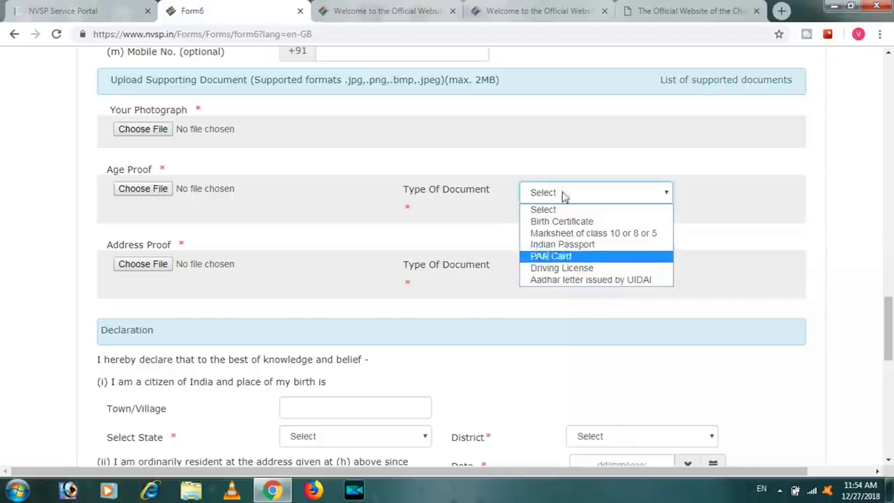
pyautogui.click(538, 169)
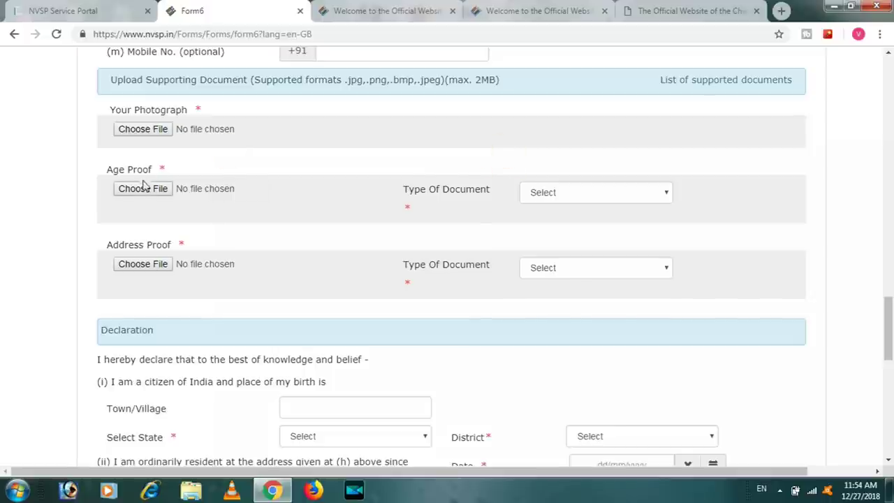
pyautogui.click(605, 267)
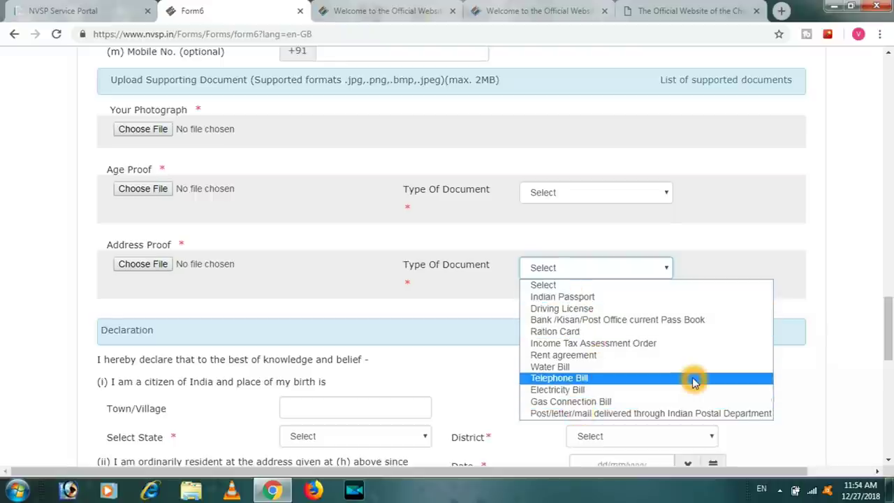
pyautogui.click(471, 294)
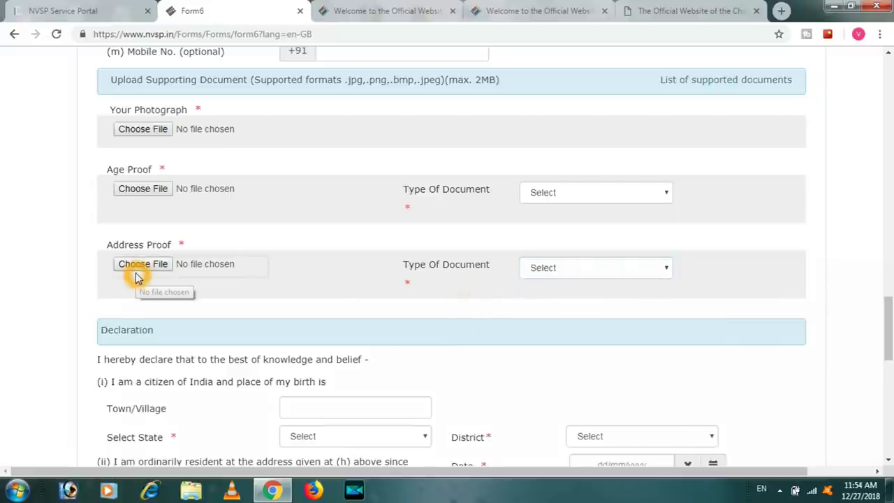
pyautogui.scroll(-3, 364, 249)
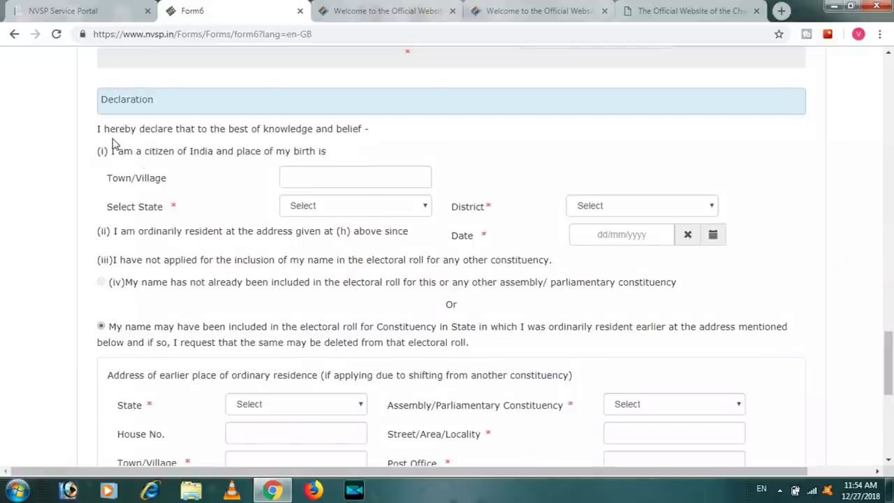
pyautogui.click(236, 128)
pyautogui.click(366, 171)
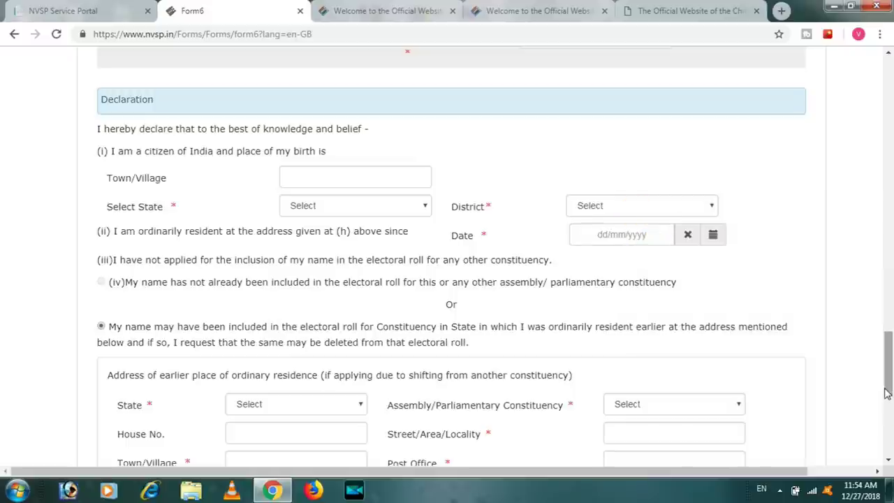
pyautogui.moveTo(886, 367); pyautogui.dragTo(889, 392)
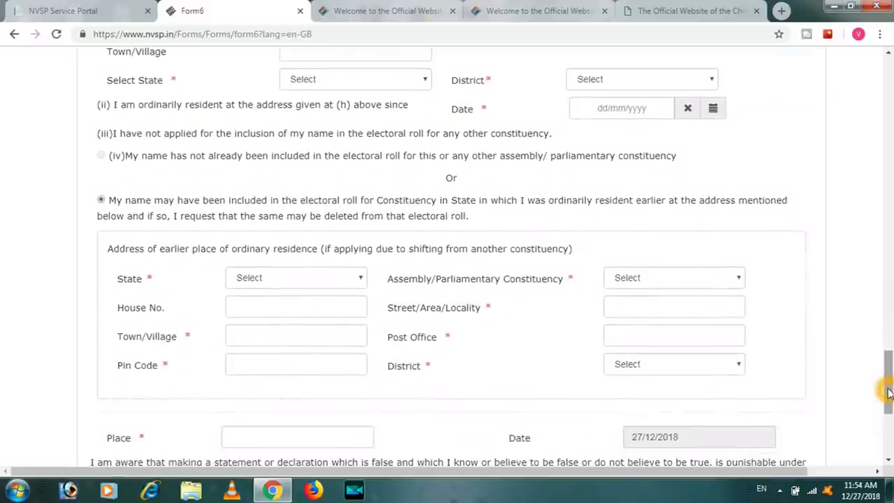
pyautogui.click(103, 156)
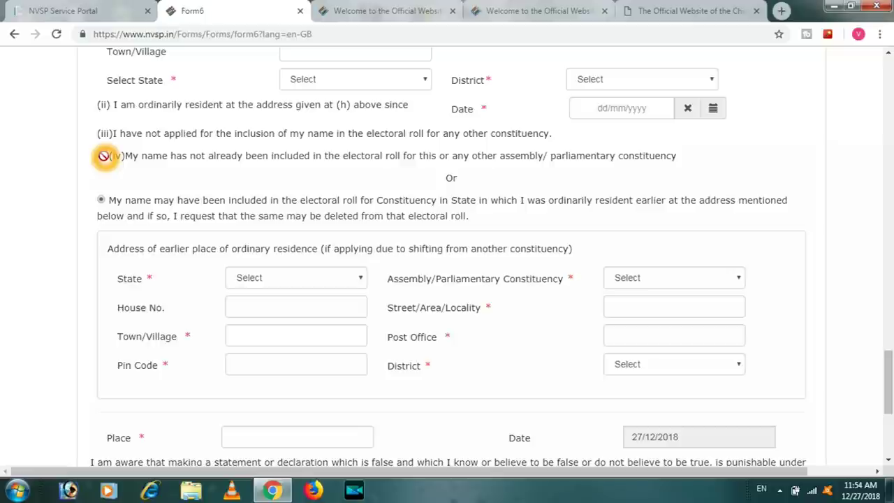
pyautogui.click(109, 160)
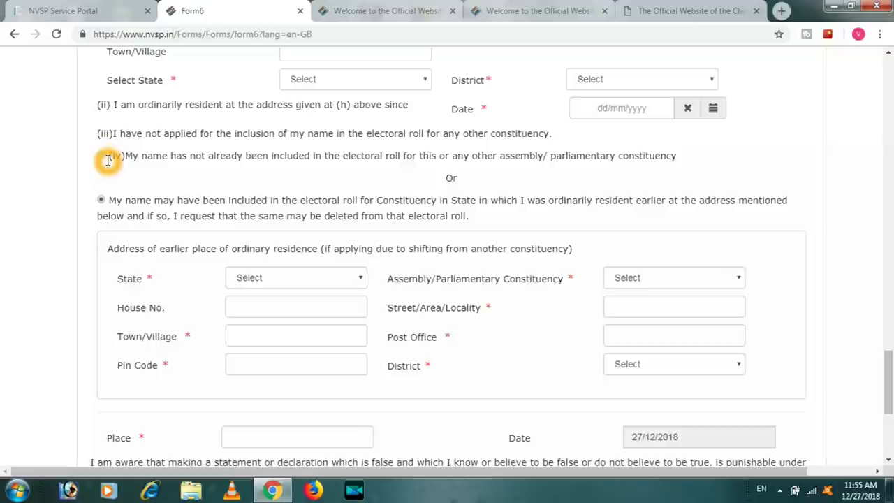
pyautogui.click(102, 202)
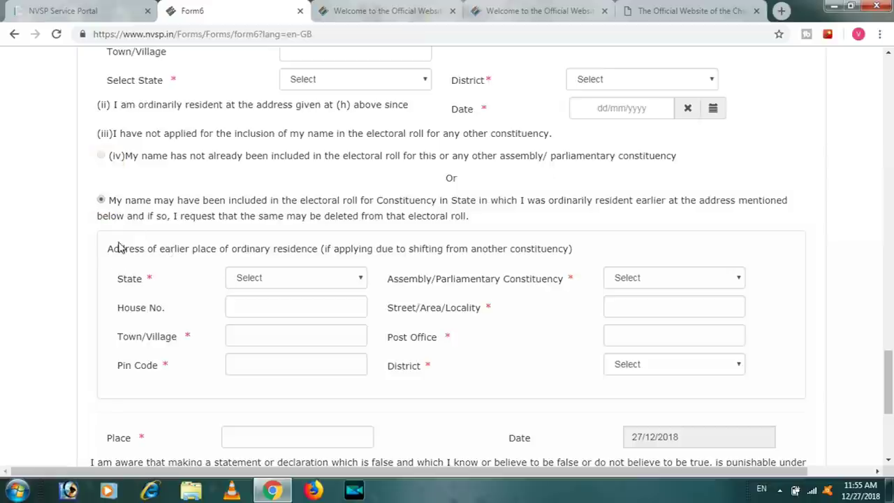
pyautogui.click(231, 263)
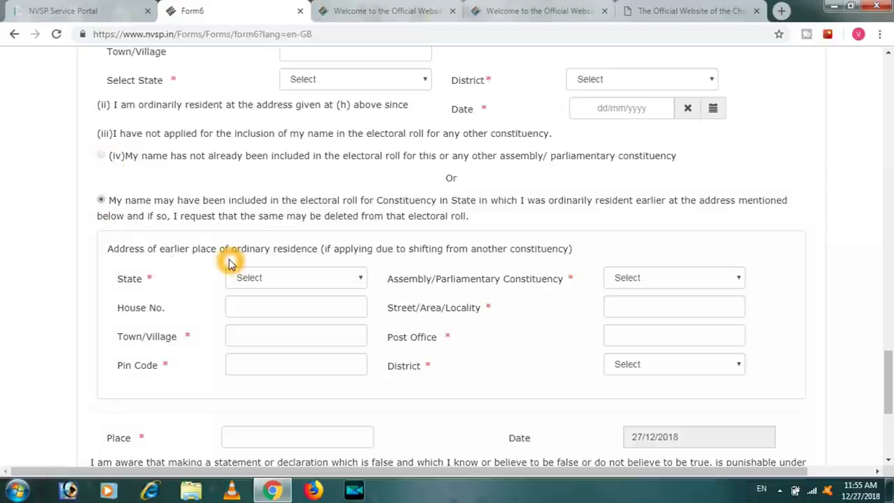
pyautogui.click(351, 281)
pyautogui.click(351, 281)
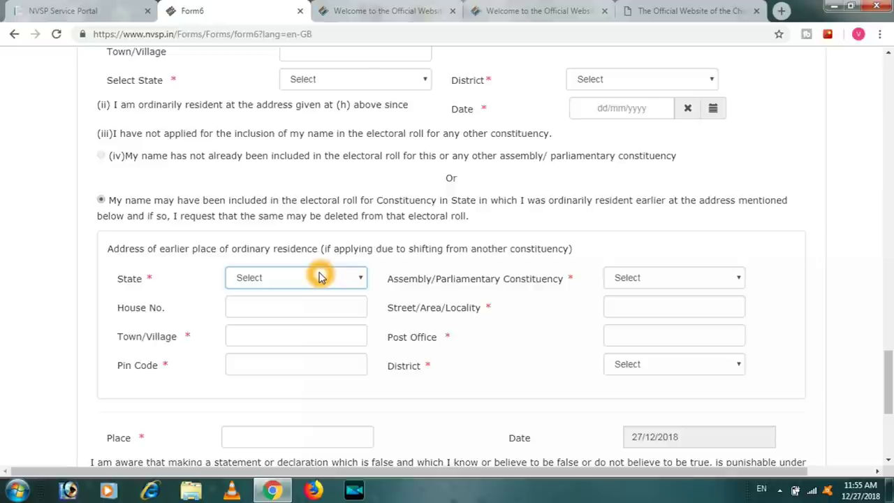
# Pick Telangana from the State list for the earlier-residence address
pyautogui.click(320, 277)
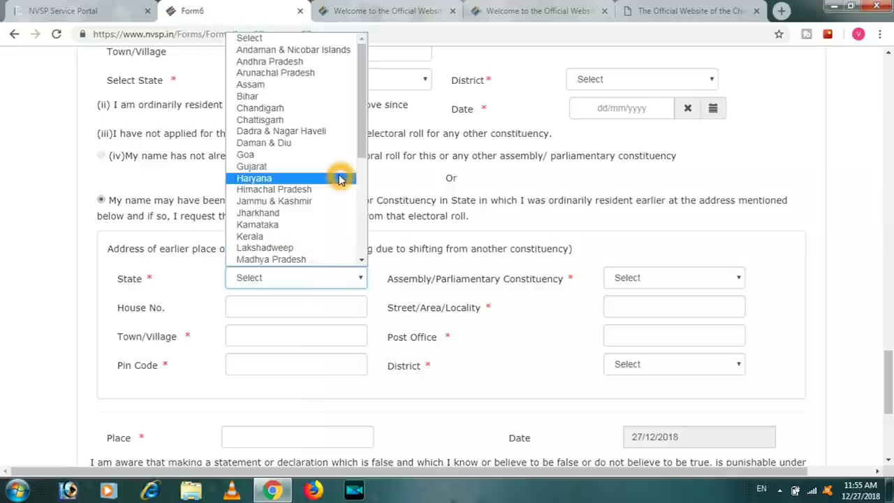
pyautogui.moveTo(365, 158); pyautogui.dragTo(366, 260)
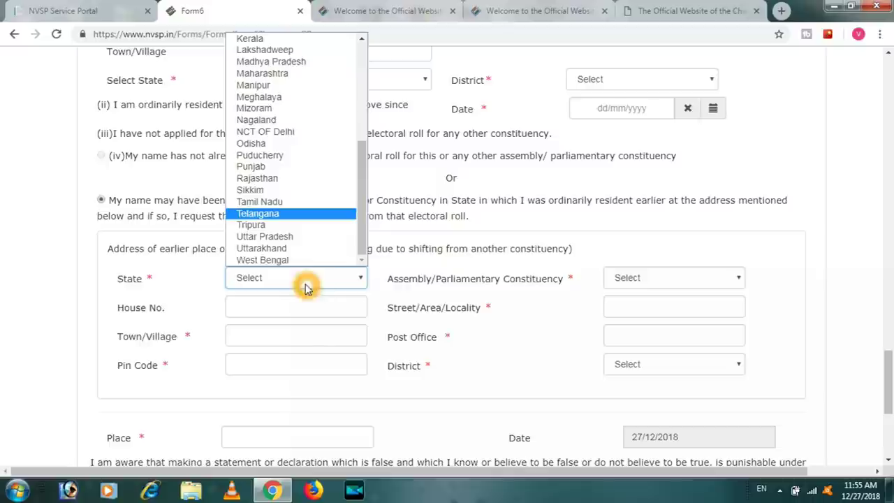
pyautogui.click(487, 403)
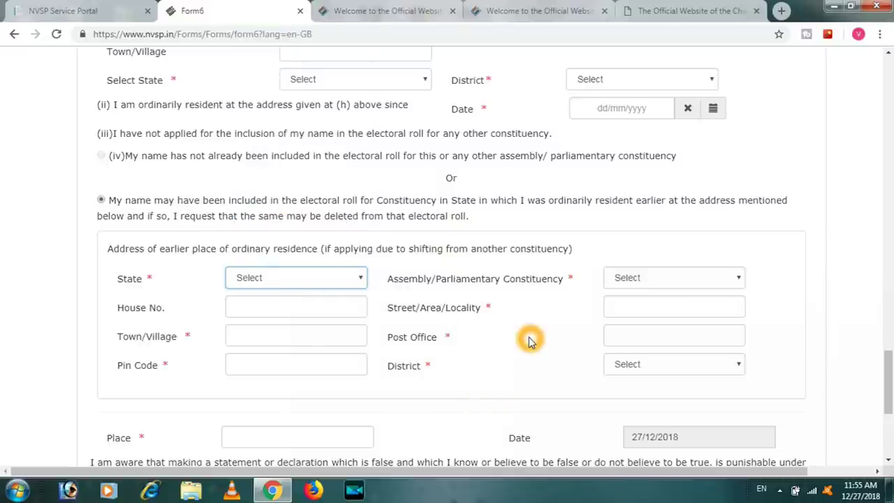
pyautogui.click(642, 282)
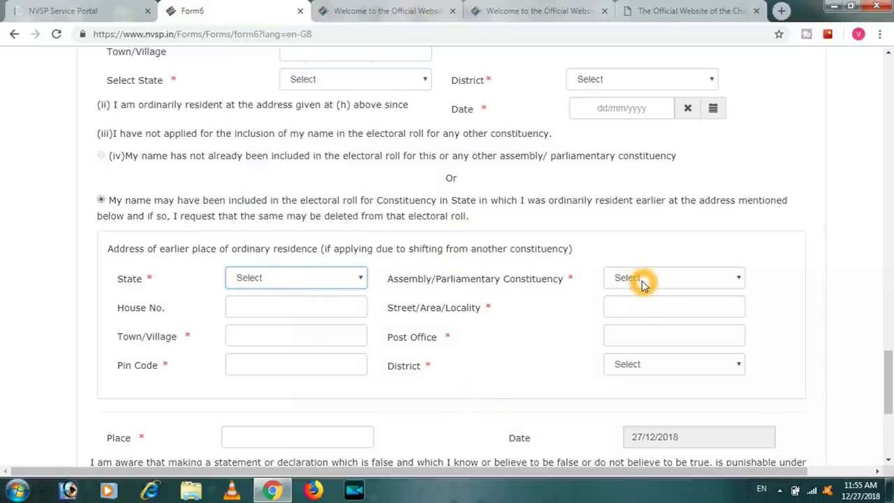
pyautogui.click(340, 285)
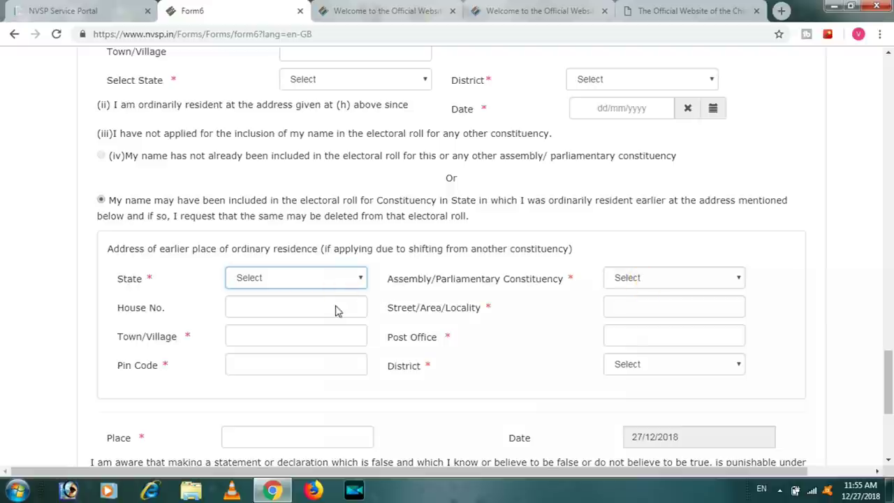
pyautogui.click(333, 314)
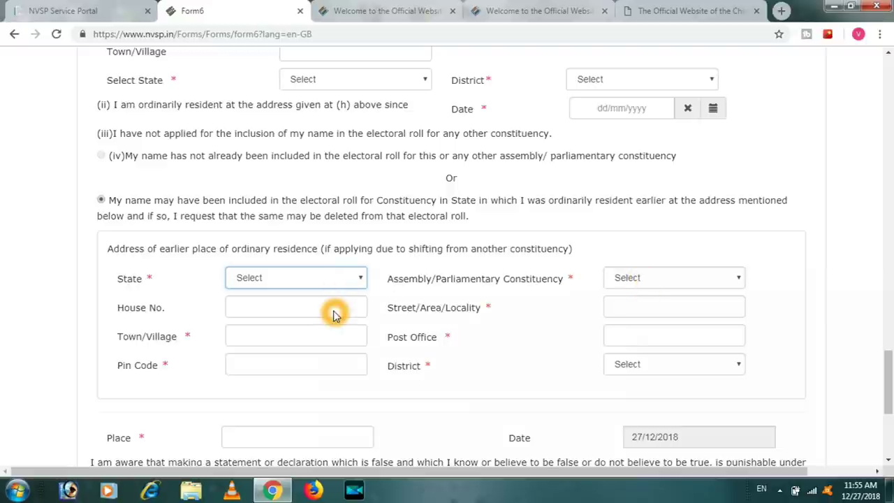
pyautogui.click(288, 338)
pyautogui.click(287, 337)
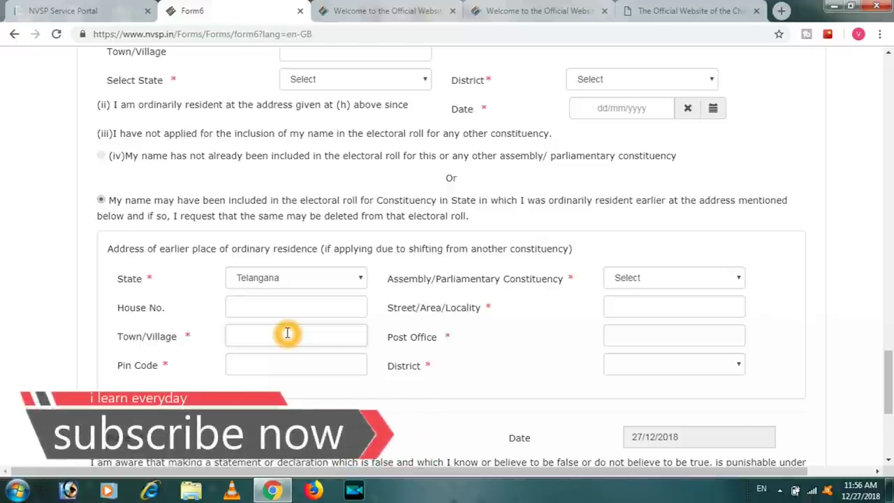
pyautogui.click(286, 356)
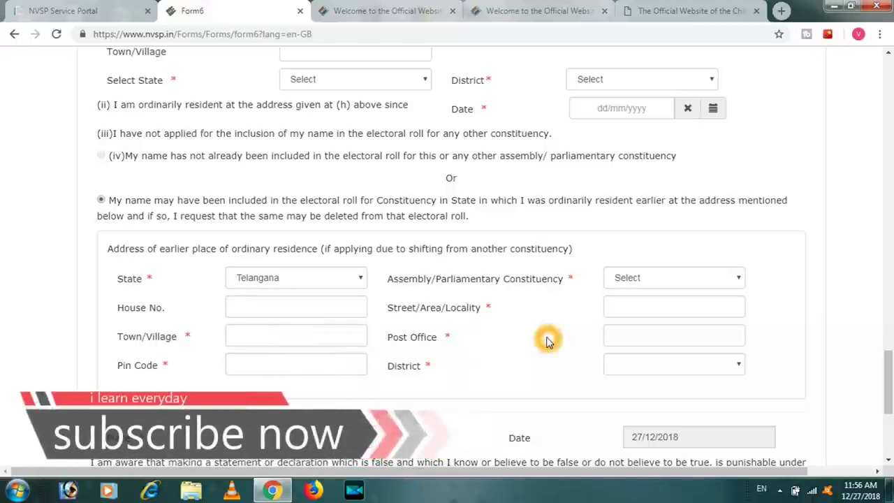
pyautogui.click(620, 338)
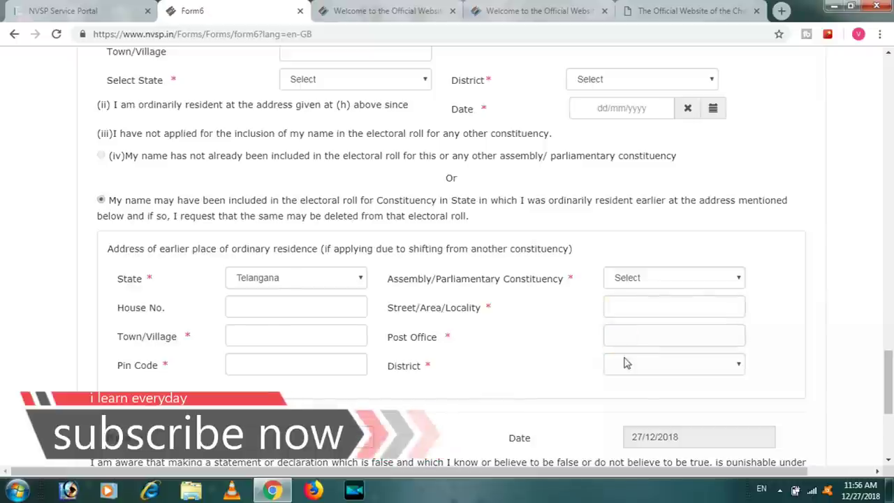
pyautogui.click(624, 362)
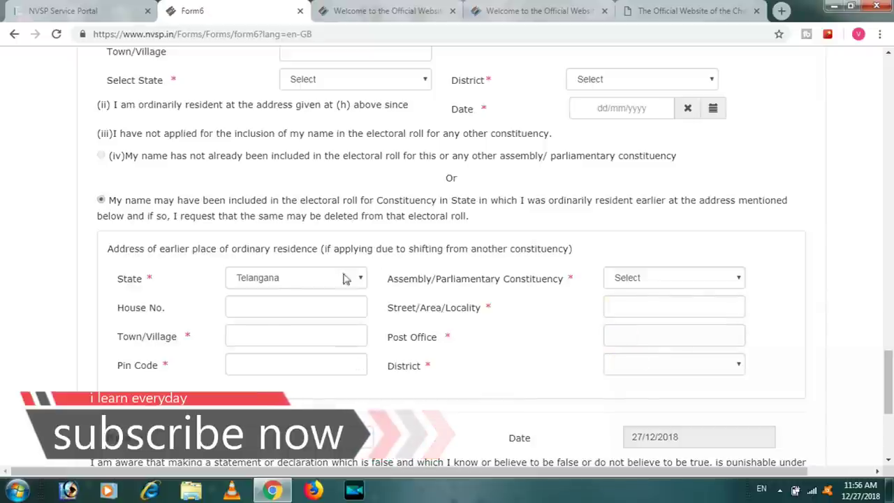
pyautogui.click(329, 292)
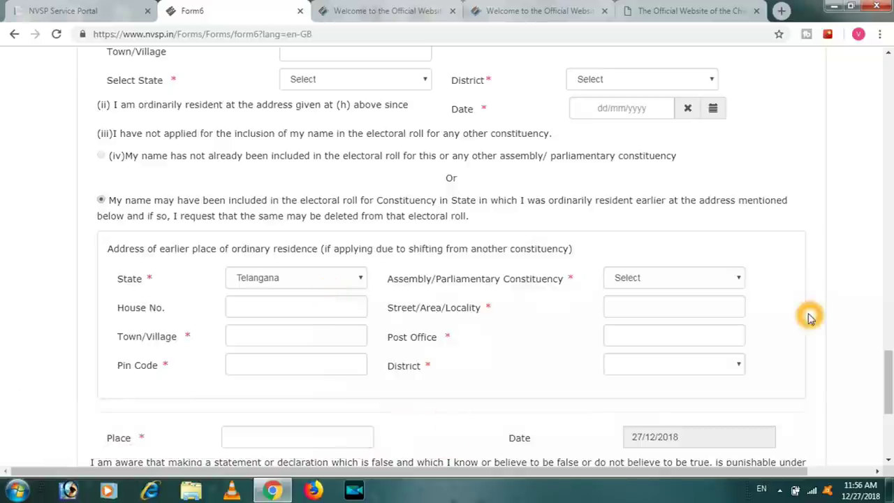
# Scroll the page up and back down to the earlier-residence address fields
pyautogui.moveTo(888, 399); pyautogui.dragTo(880, 261)
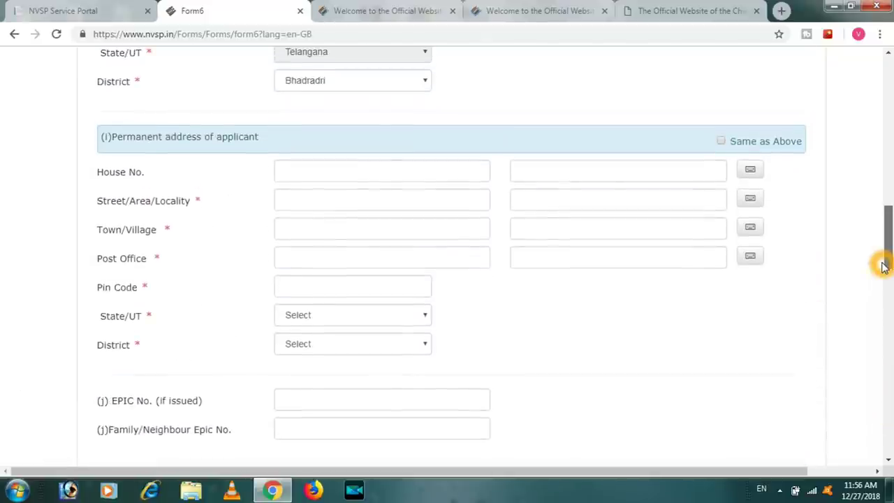
pyautogui.click(327, 220)
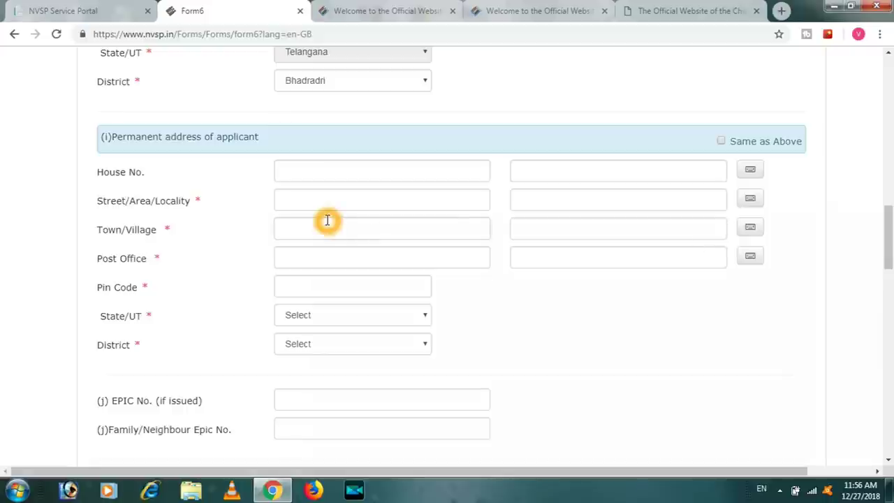
pyautogui.click(583, 188)
pyautogui.click(335, 375)
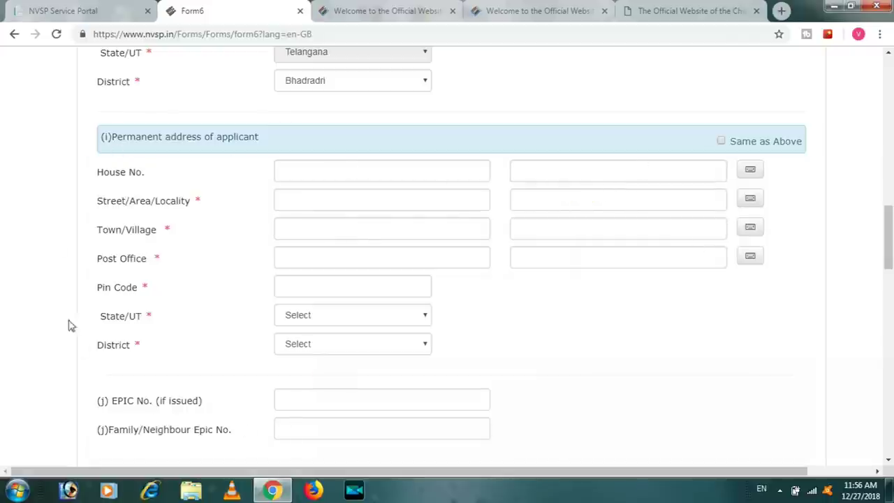
pyautogui.click(94, 151)
pyautogui.click(419, 175)
pyautogui.click(861, 241)
pyautogui.moveTo(889, 221); pyautogui.dragTo(889, 384)
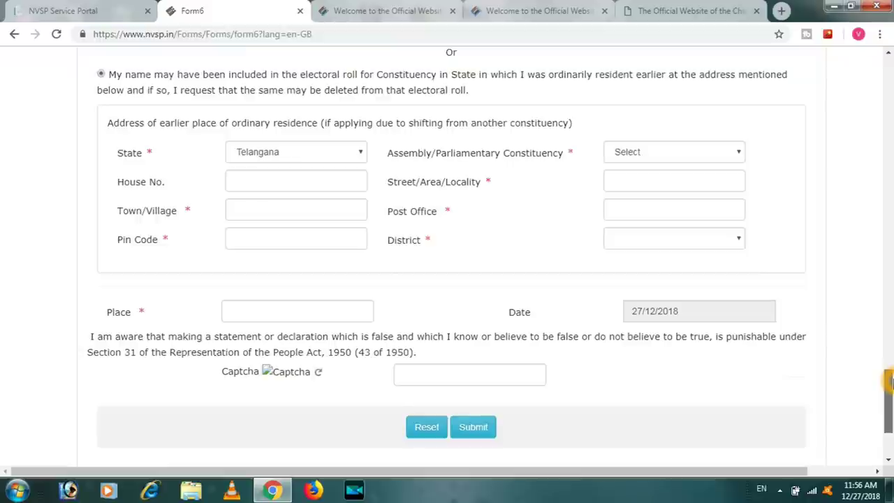
pyautogui.scroll(-1, 308, 260)
pyautogui.click(309, 260)
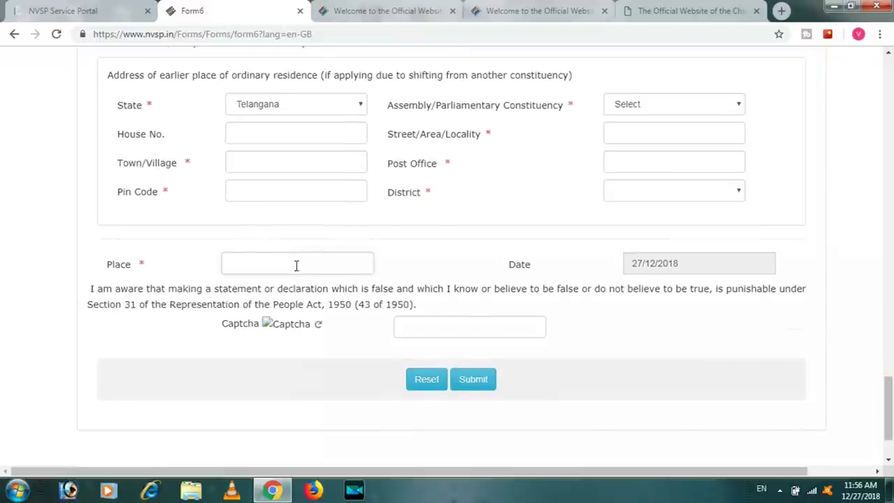
pyautogui.click(337, 265)
pyautogui.click(678, 260)
pyautogui.click(451, 291)
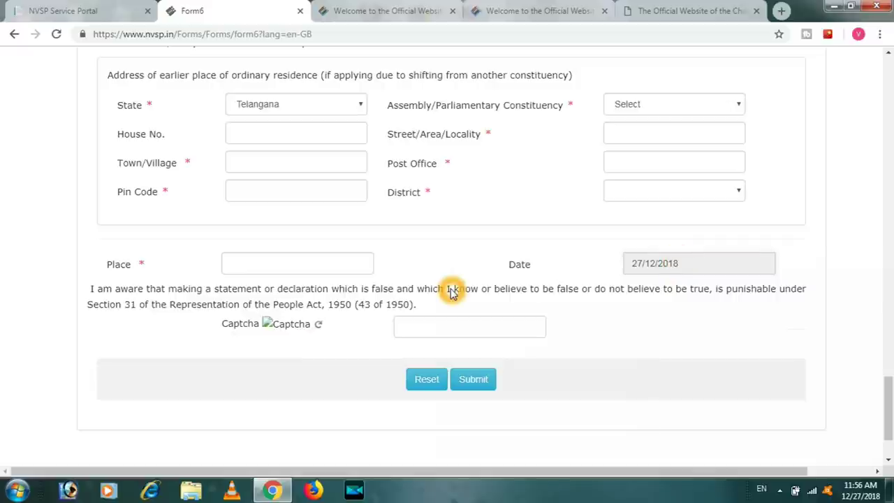
pyautogui.click(309, 332)
pyautogui.click(318, 327)
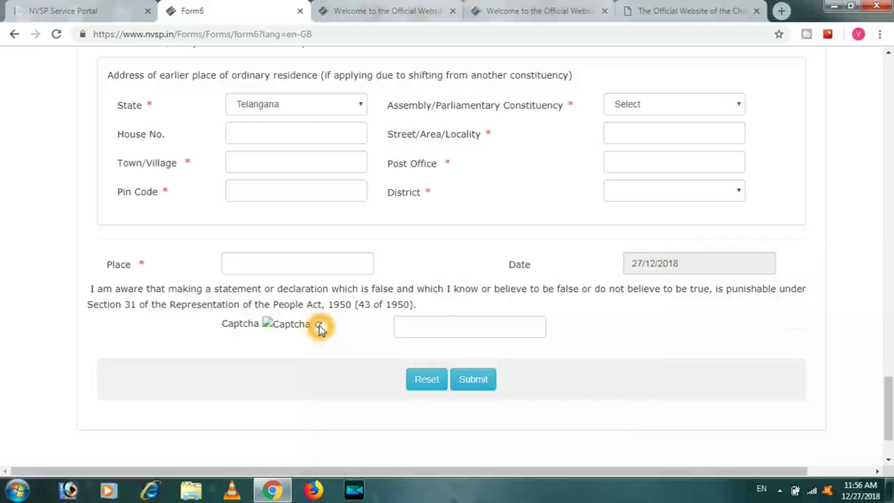
pyautogui.tripleClick(222, 313)
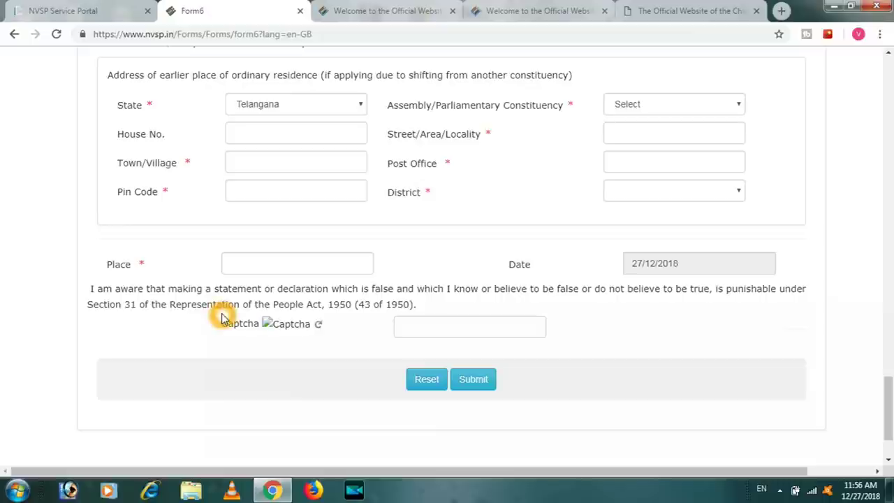
pyautogui.click(330, 344)
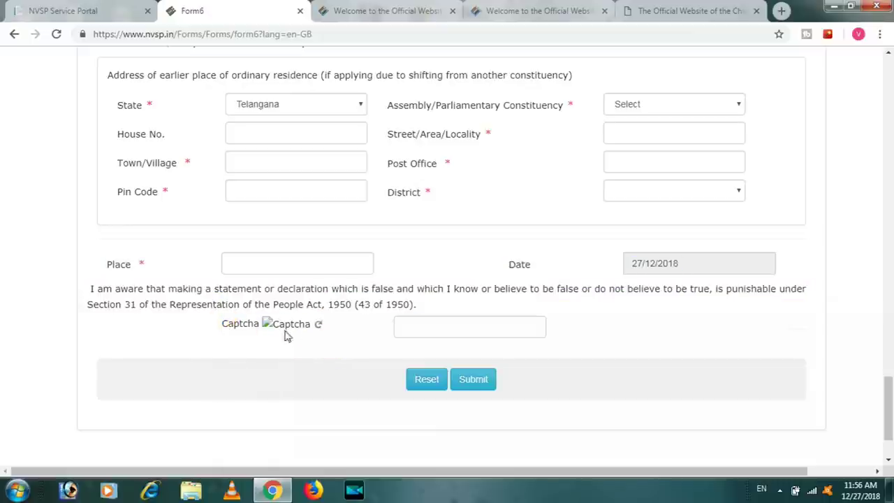
pyautogui.click(268, 333)
pyautogui.click(329, 335)
pyautogui.click(436, 326)
pyautogui.click(479, 391)
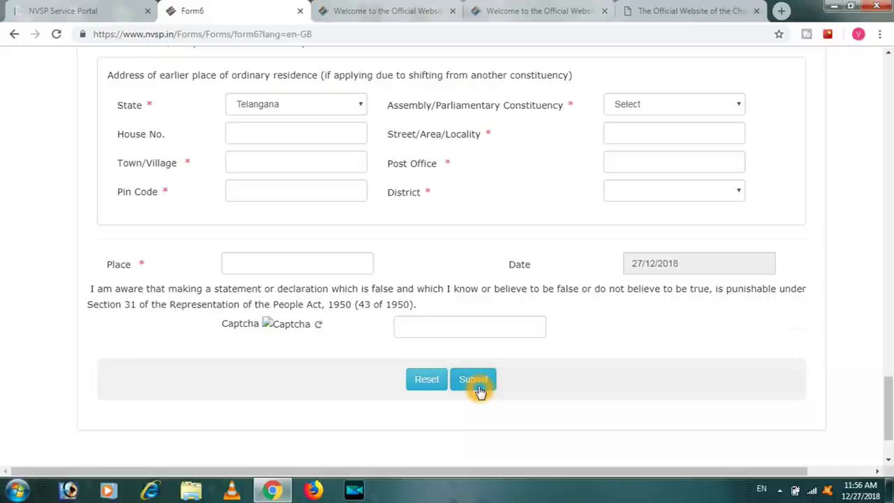
# Back on the NVSP home page, open the Application Status tracking service
pyautogui.click(384, 11)
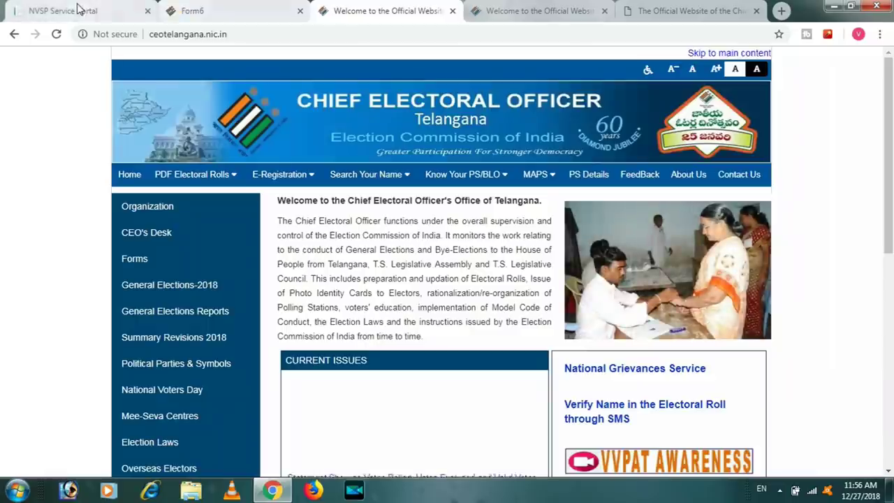
pyautogui.click(63, 10)
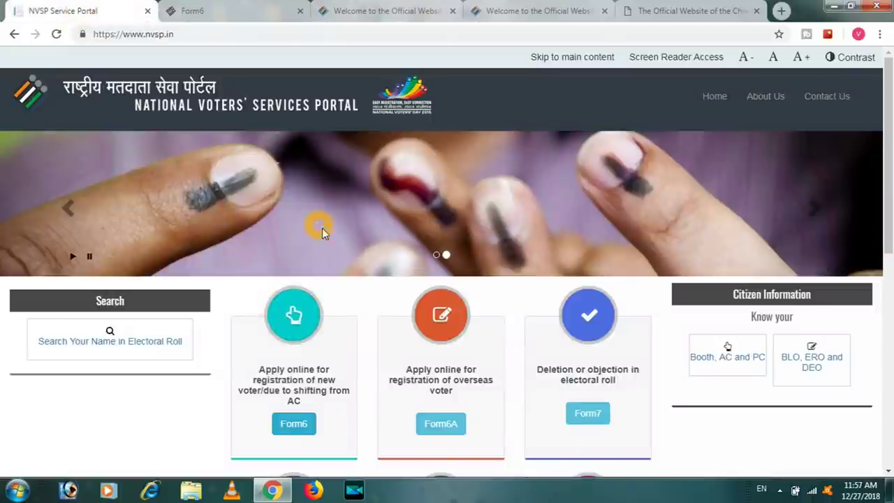
pyautogui.scroll(-3, 892, 211)
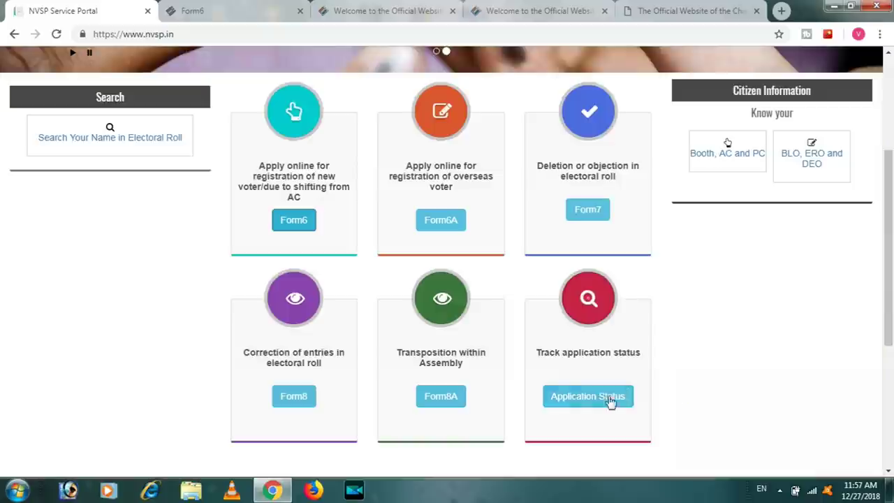
pyautogui.click(615, 398)
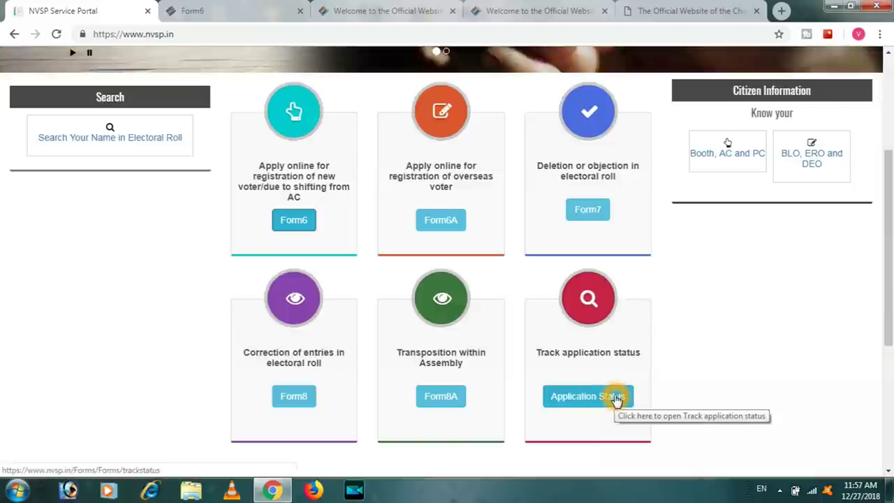
# Cycle through the Telangana and Andhra Pradesh electoral sites, ending on the NVSP home tab
pyautogui.click(692, 20)
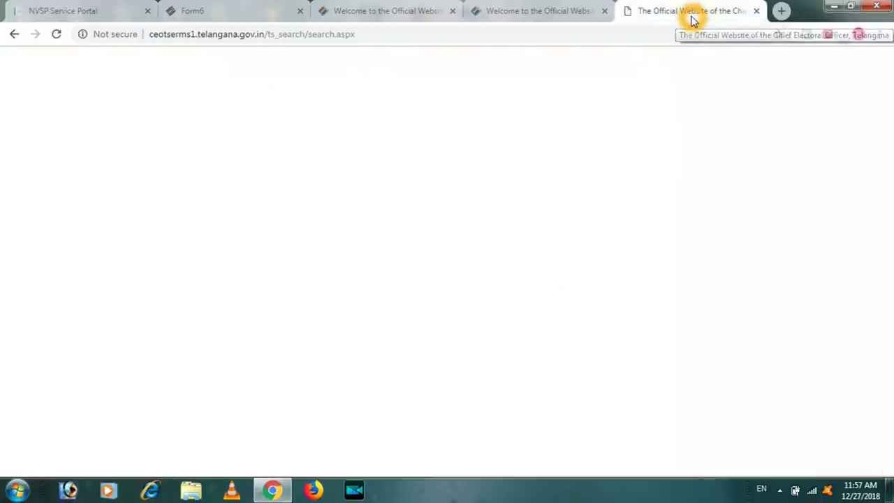
pyautogui.click(542, 11)
pyautogui.click(330, 15)
pyautogui.click(245, 11)
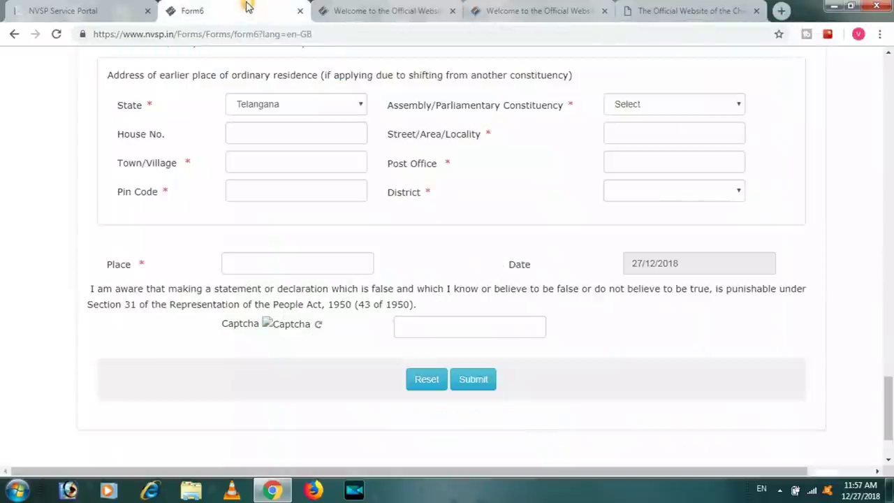
pyautogui.click(73, 10)
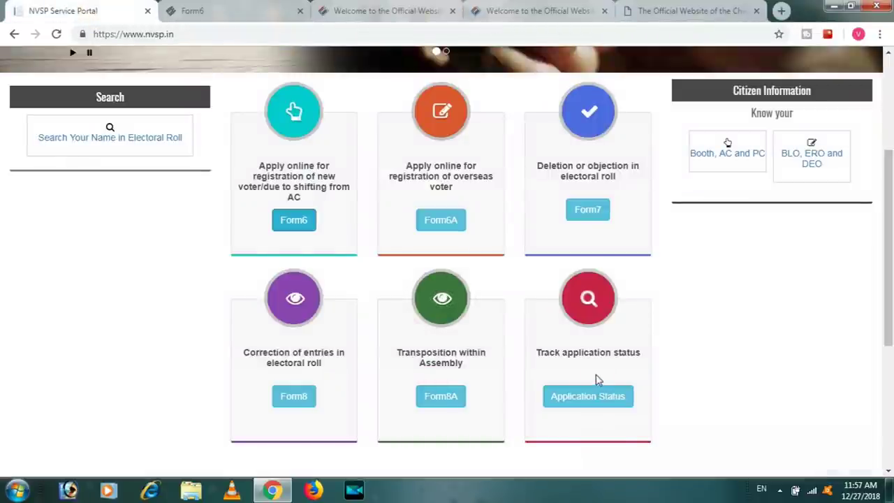